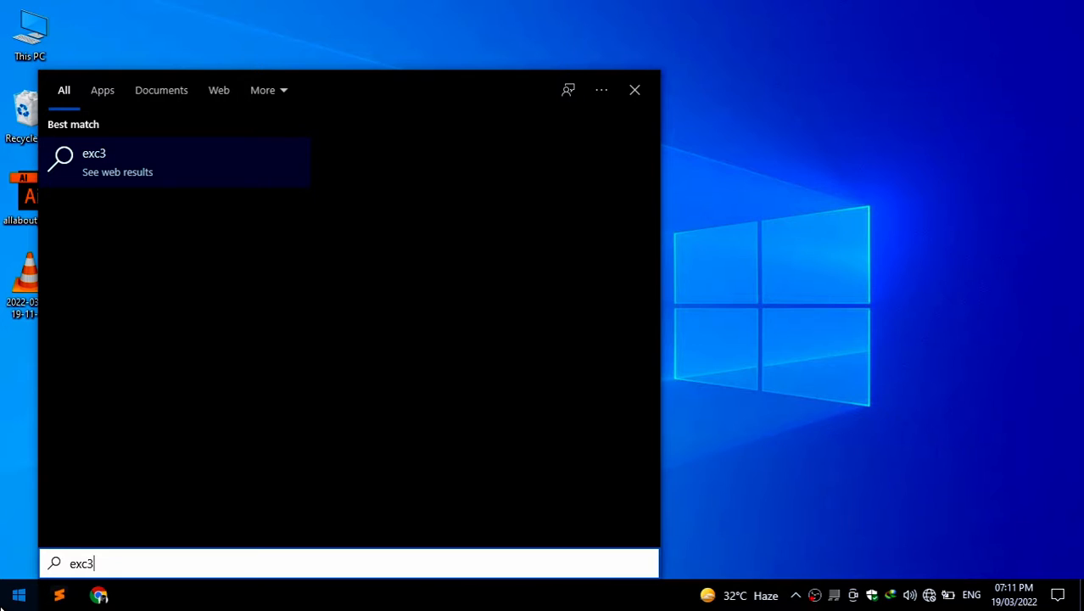
Step: Launch Excel 2016, create a blank workbook and dismiss the activation wizard
{"action": "key", "text": "BackSpace"}
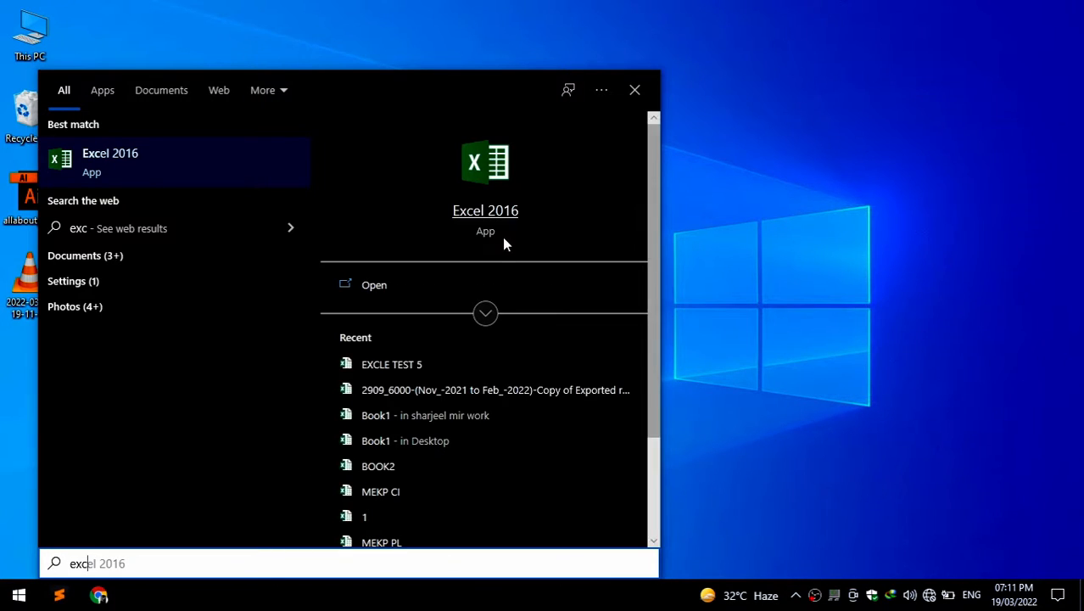
{"action": "left_click", "coordinate": [413, 299]}
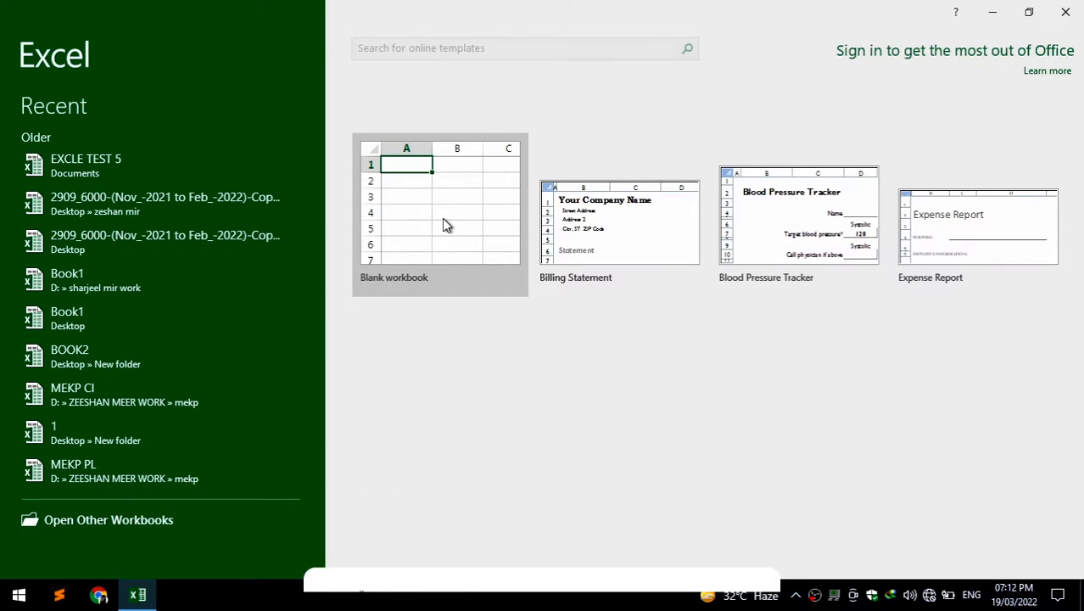
{"action": "left_click", "coordinate": [445, 218]}
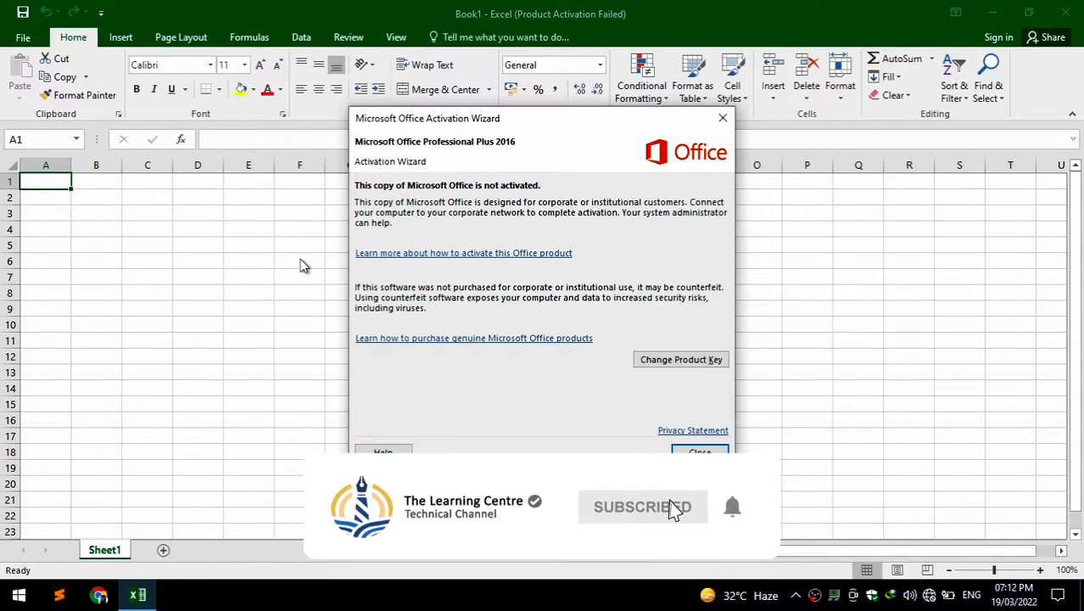
{"action": "left_click", "coordinate": [699, 451]}
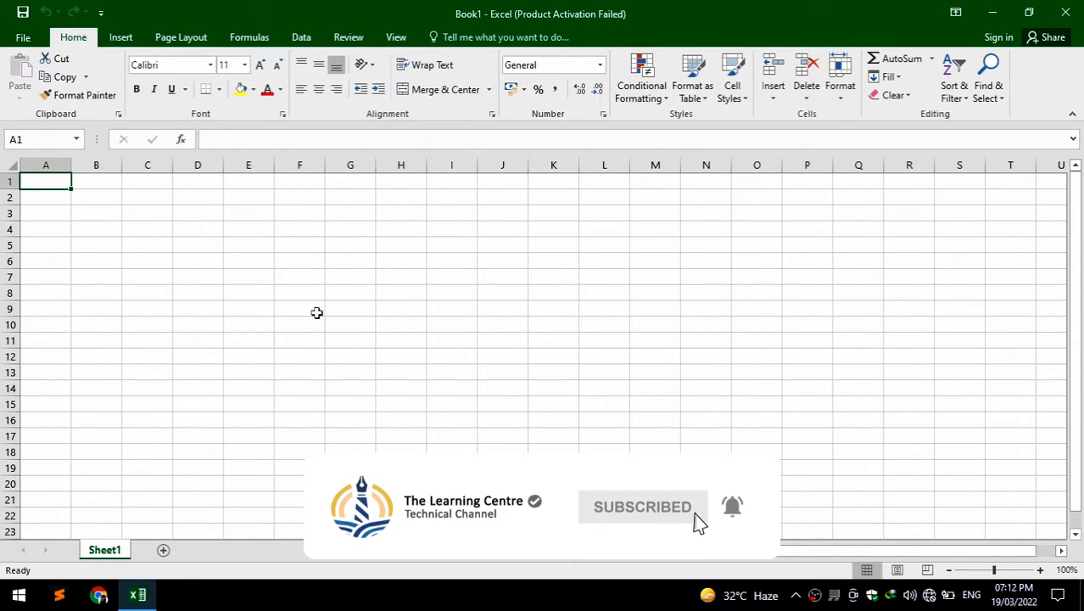
Step: Enter the heading "Min" in cell F7
{"action": "left_click", "coordinate": [290, 277]}
{"action": "type", "text": "Min"}
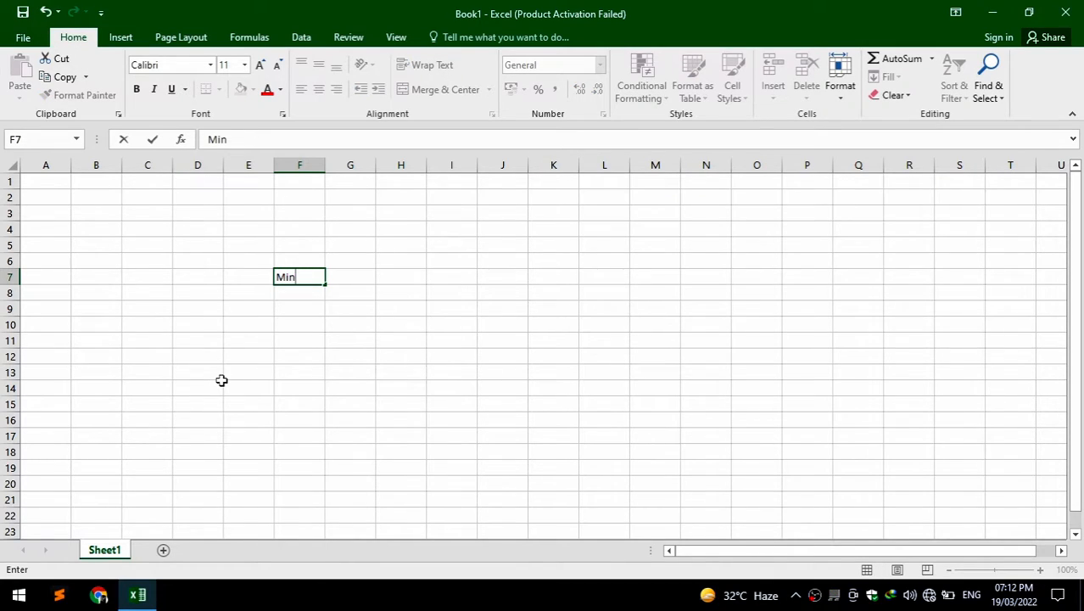
{"action": "key", "text": "Return"}
{"action": "key", "text": "Return"}
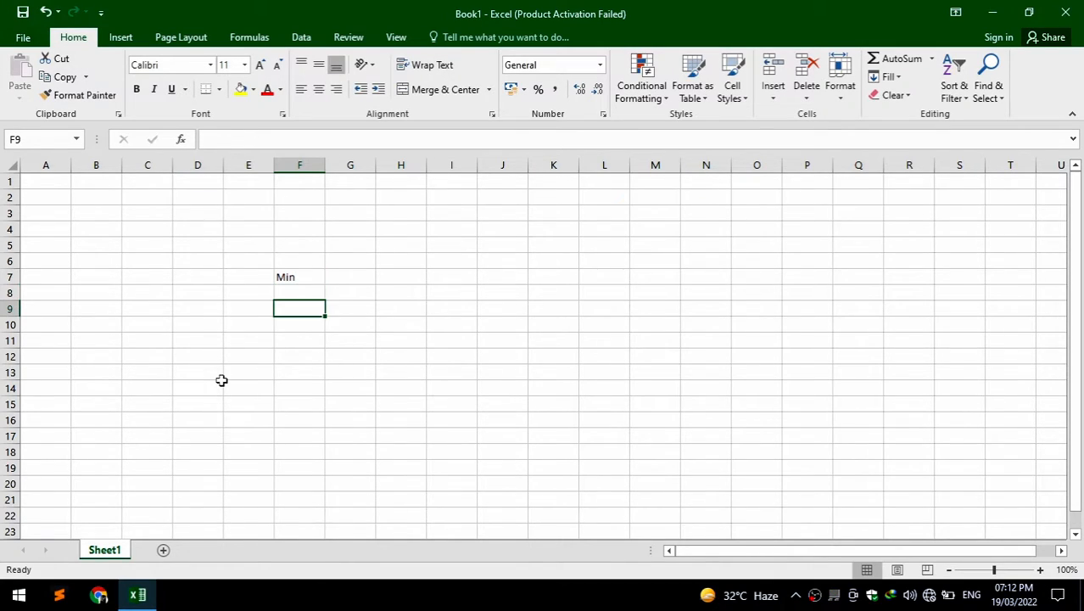
Step: Enter the numbers 14, 45, 78, 98 and 85 down cells F9 to F13
{"action": "type", "text": "14"}
{"action": "key", "text": "Return"}
{"action": "type", "text": "45"}
{"action": "key", "text": "Return"}
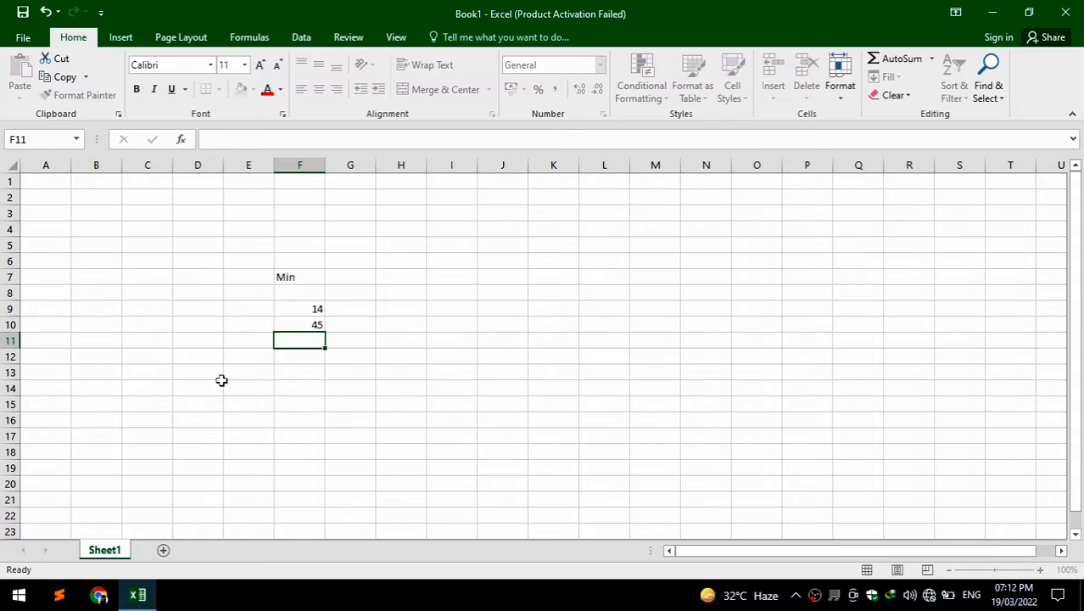
{"action": "type", "text": "78"}
{"action": "key", "text": "Return"}
{"action": "type", "text": "98"}
{"action": "key", "text": "Return"}
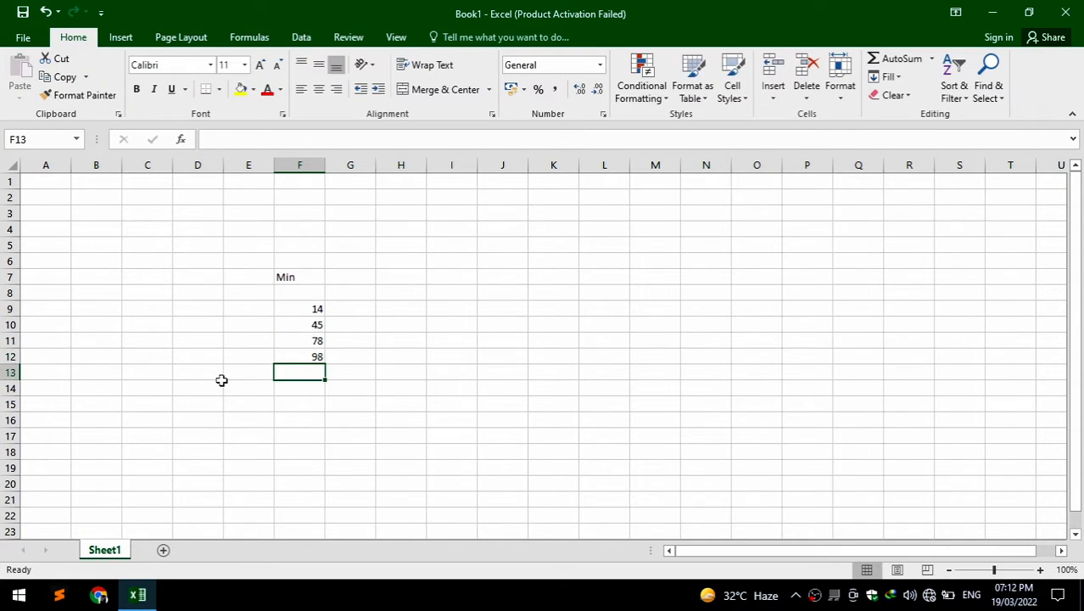
{"action": "type", "text": "85"}
{"action": "key", "text": "Return"}
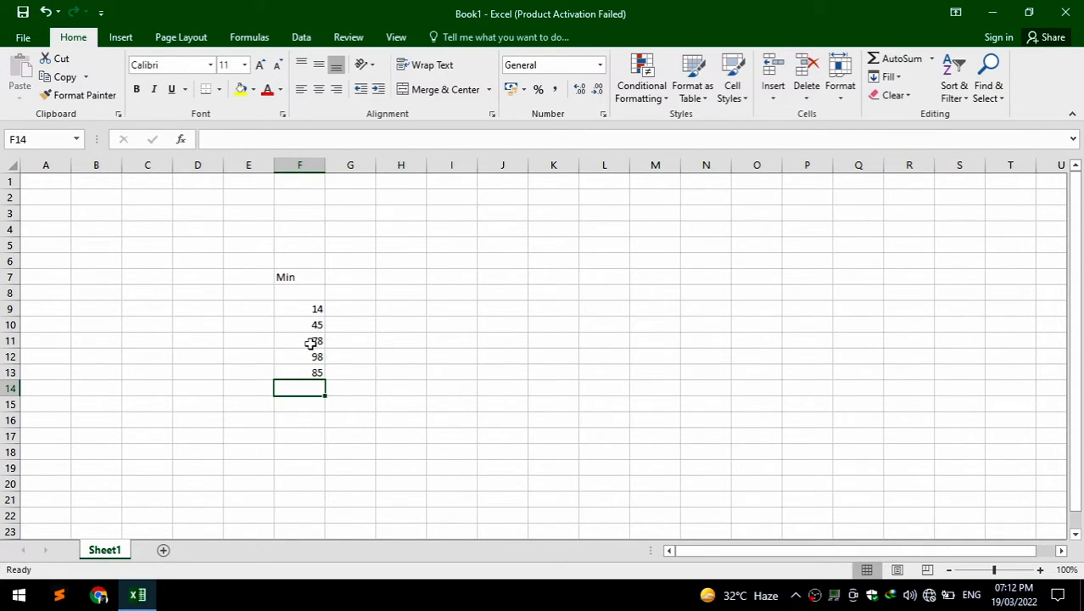
Step: Calculate the smallest number of F9:F13 in cell F15 with the MIN function
{"action": "left_click_drag", "start_coordinate": [309, 309], "coordinate": [295, 368]}
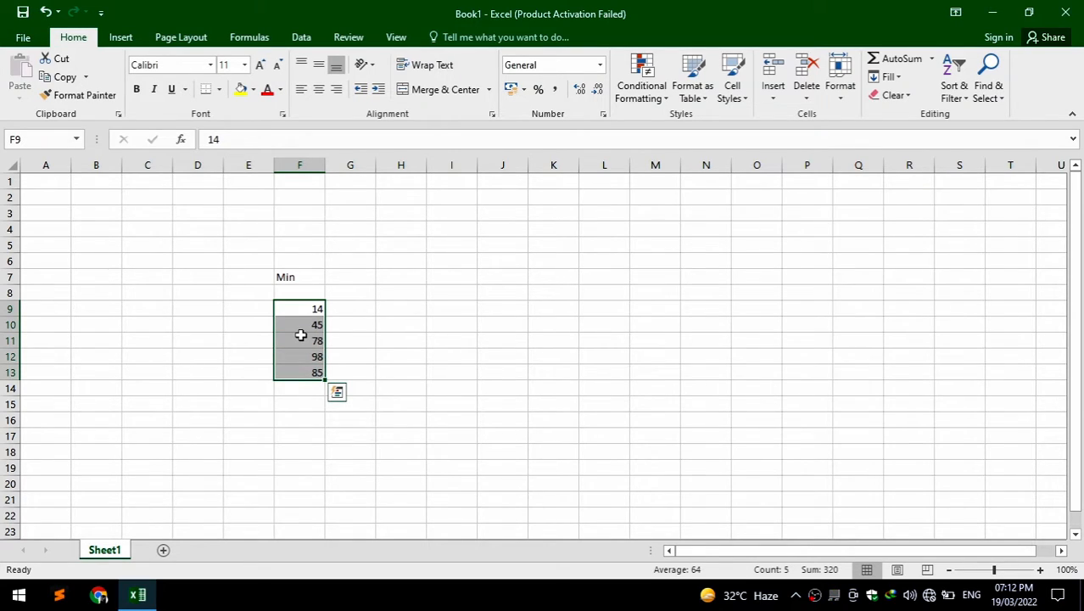
{"action": "left_click", "coordinate": [291, 406]}
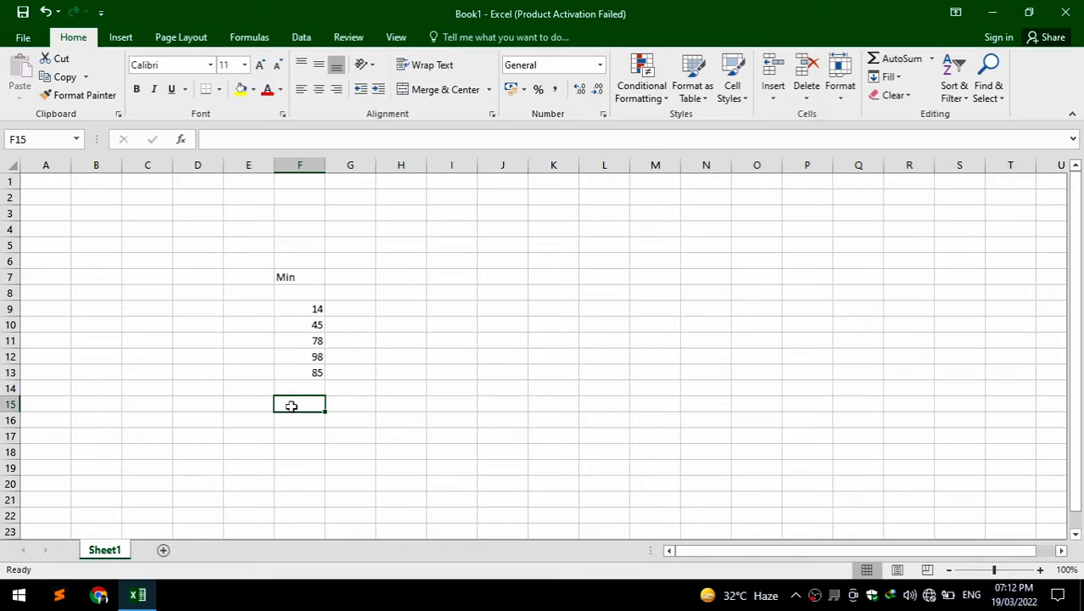
{"action": "type", "text": "="}
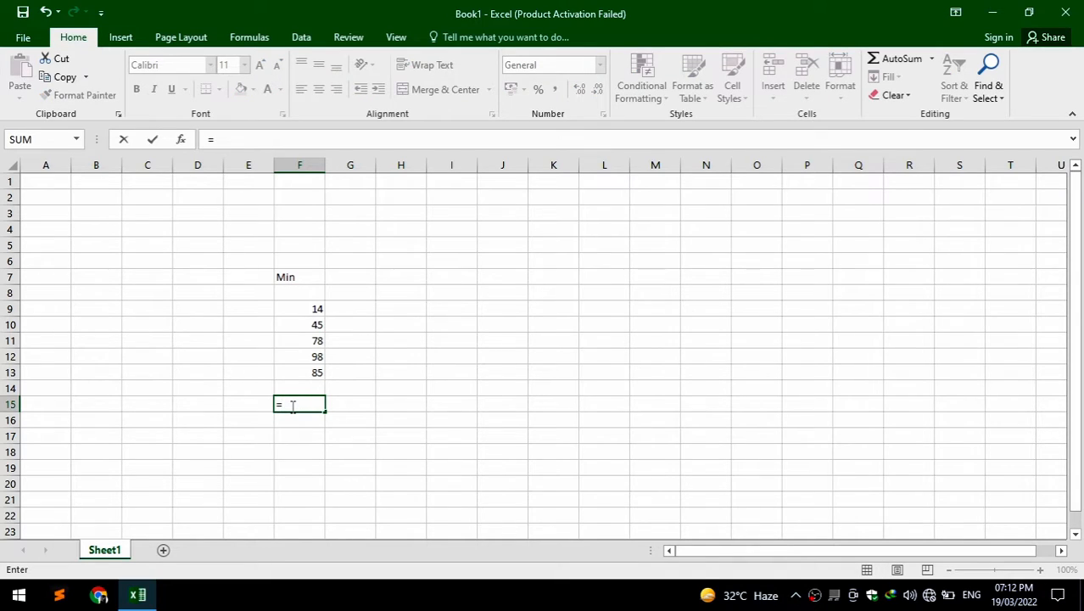
{"action": "type", "text": "min"}
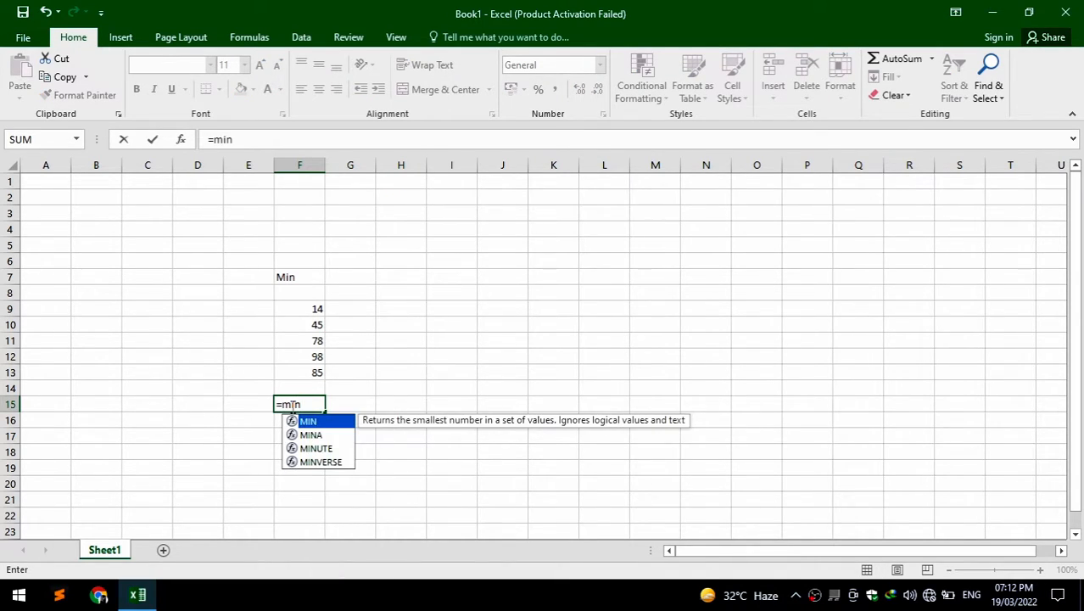
{"action": "type", "text": "("}
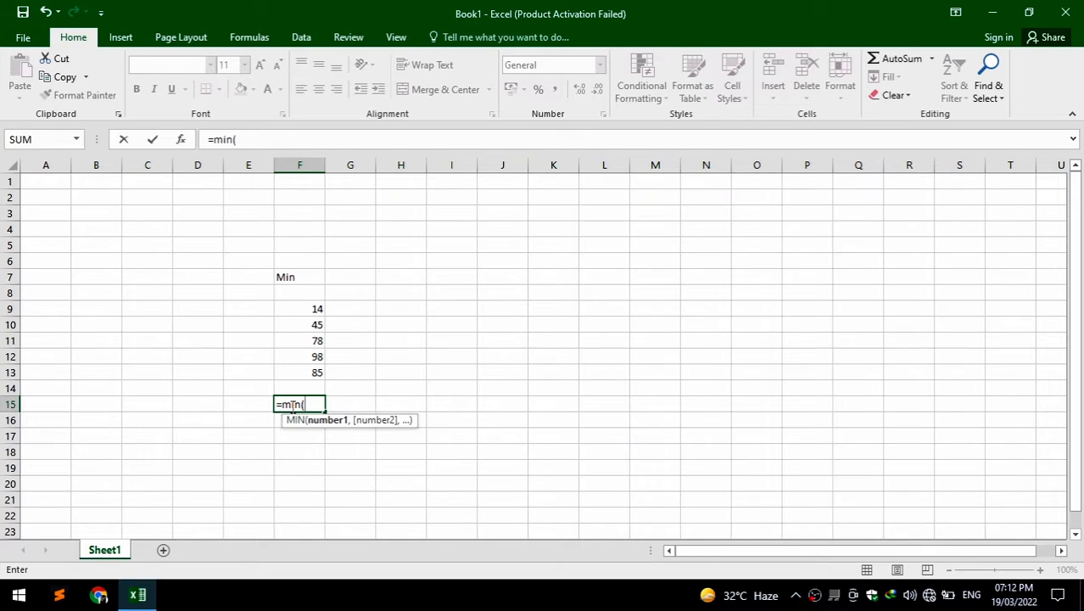
{"action": "left_click_drag", "start_coordinate": [307, 307], "coordinate": [310, 382]}
{"action": "type", "text": ")"}
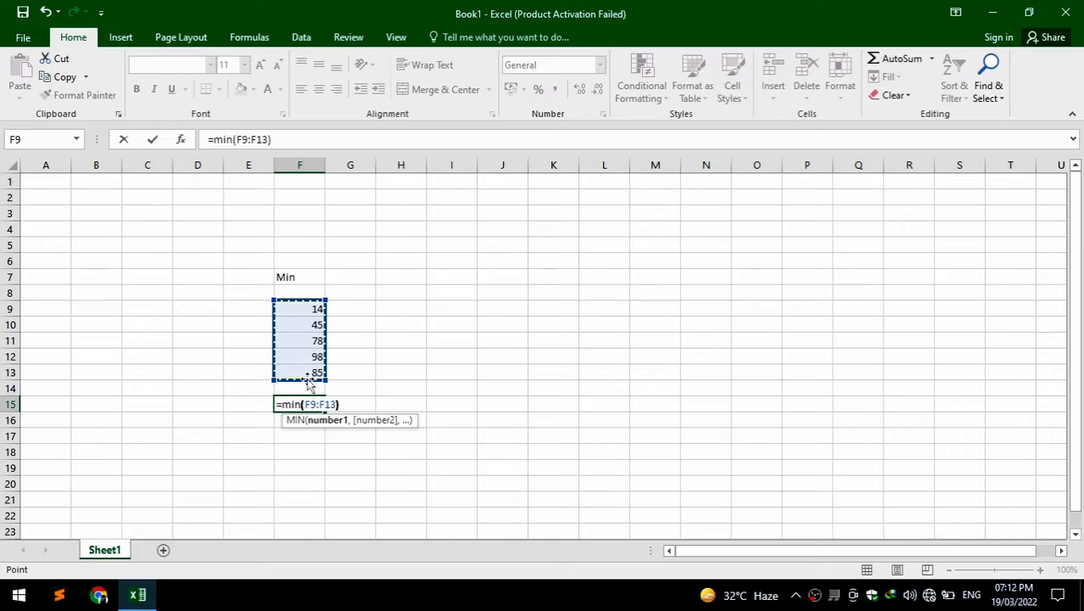
{"action": "key", "text": "Return"}
{"action": "left_click_drag", "start_coordinate": [316, 305], "coordinate": [293, 368]}
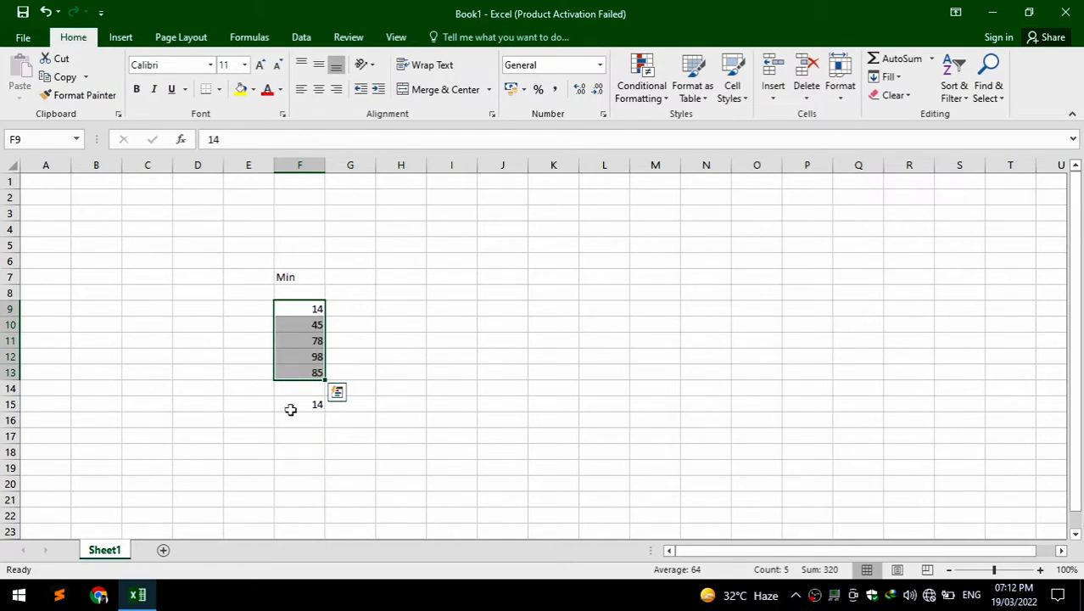
{"action": "left_click", "coordinate": [290, 409]}
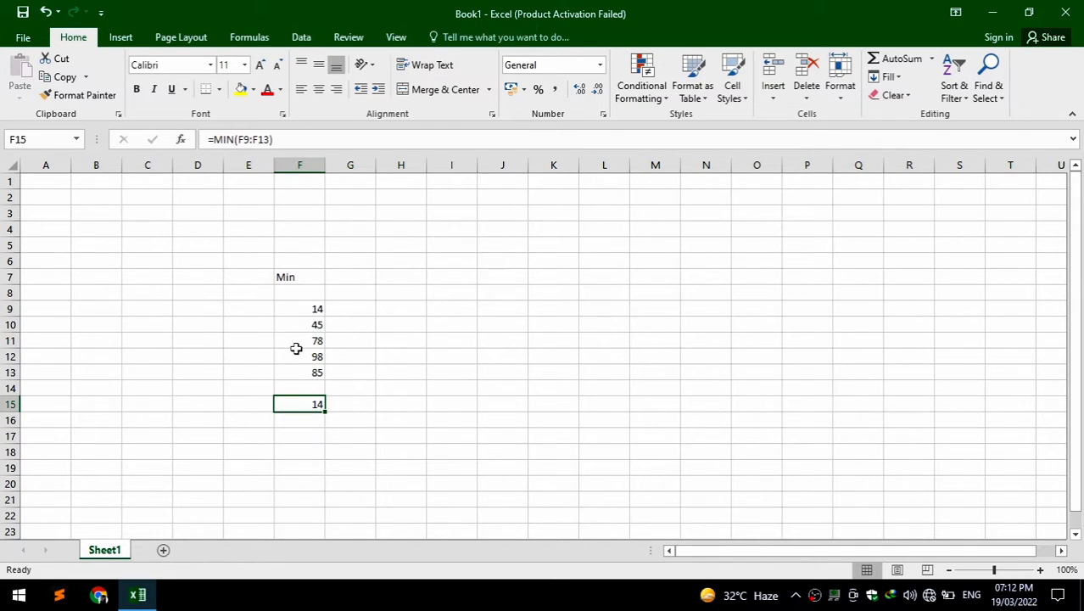
Step: Change the value in cell F11 to 10 to test the MIN formula
{"action": "left_click", "coordinate": [307, 341]}
{"action": "type", "text": "1"}
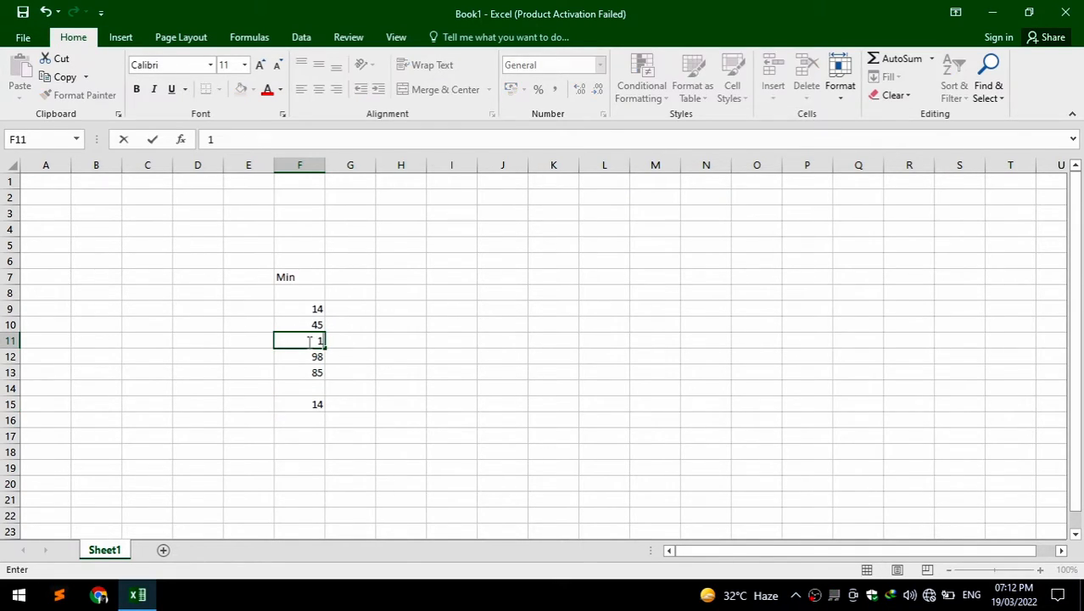
{"action": "type", "text": "0"}
{"action": "key", "text": "ctrl+Return"}
{"action": "key", "text": "Down"}
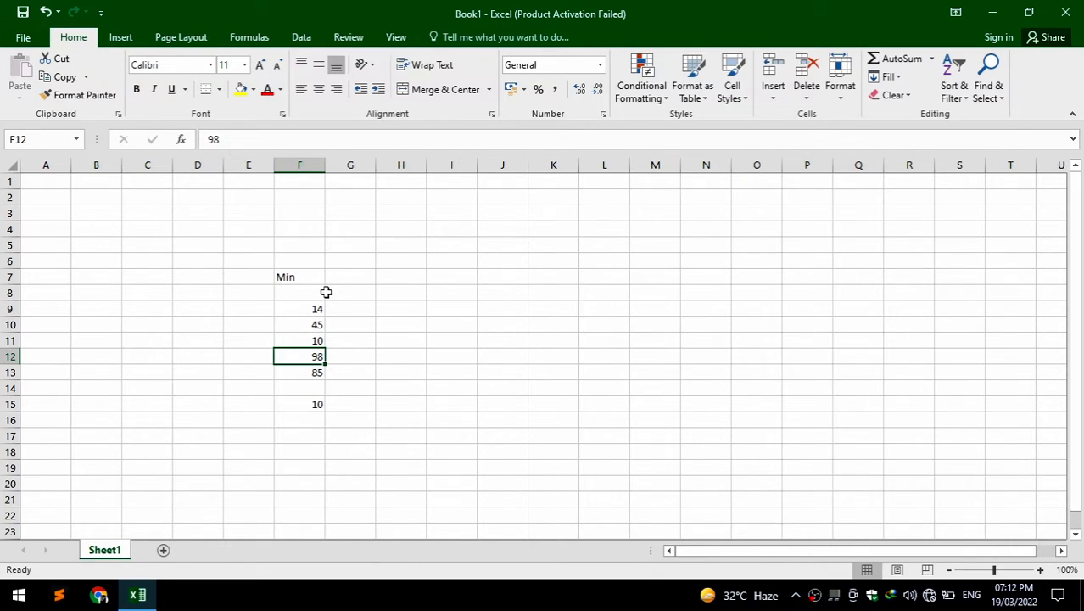
{"action": "left_click", "coordinate": [297, 336]}
{"action": "left_click_drag", "start_coordinate": [314, 306], "coordinate": [304, 383]}
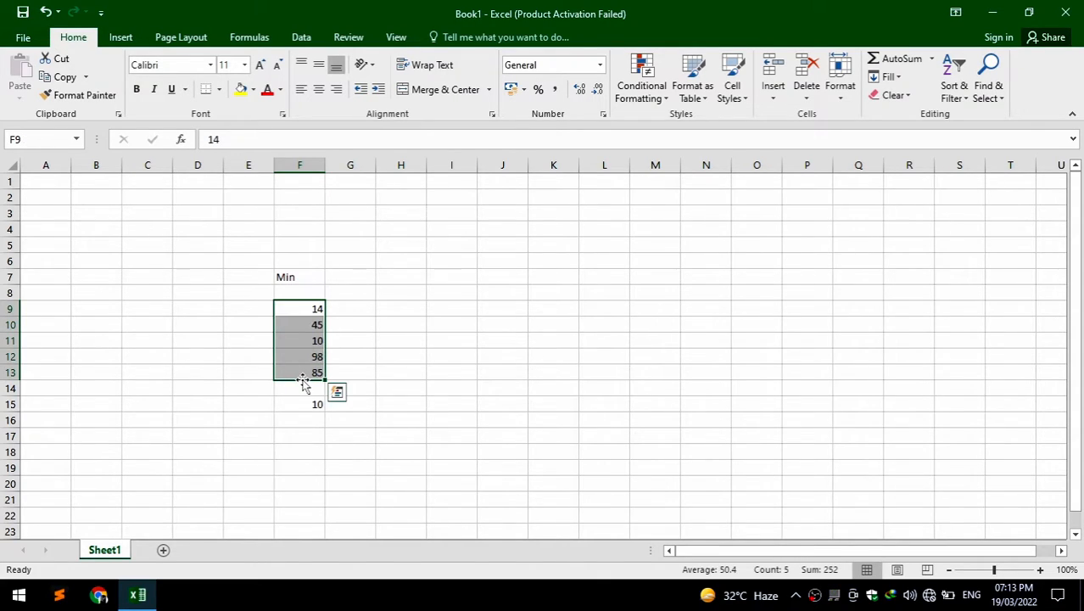
Step: Enter the heading "Max" in cell H7
{"action": "left_click", "coordinate": [392, 280]}
{"action": "type", "text": "Max"}
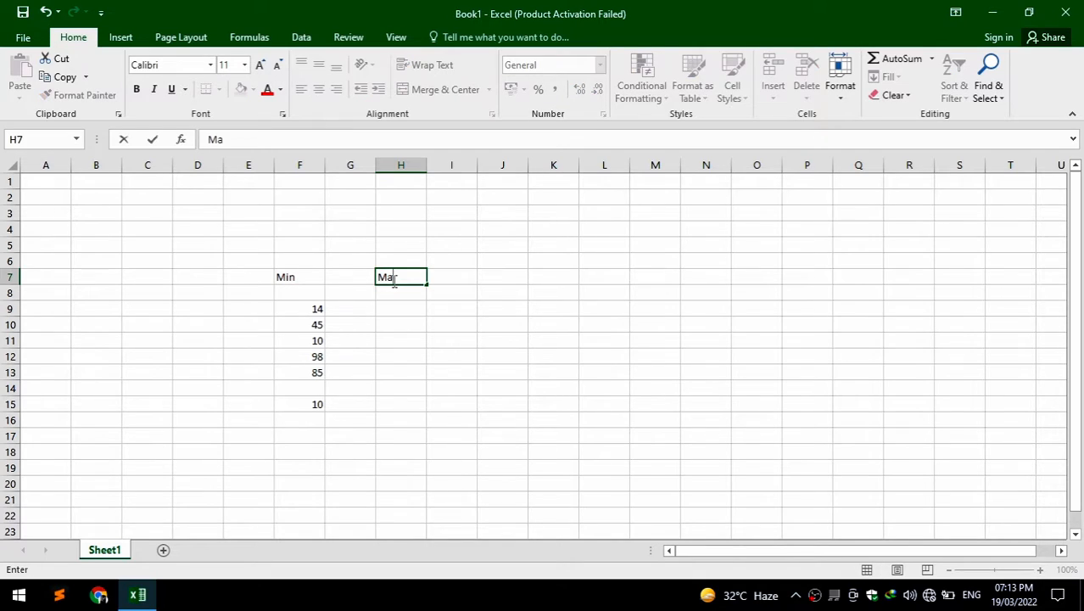
{"action": "key", "text": "Return"}
{"action": "key", "text": "Return"}
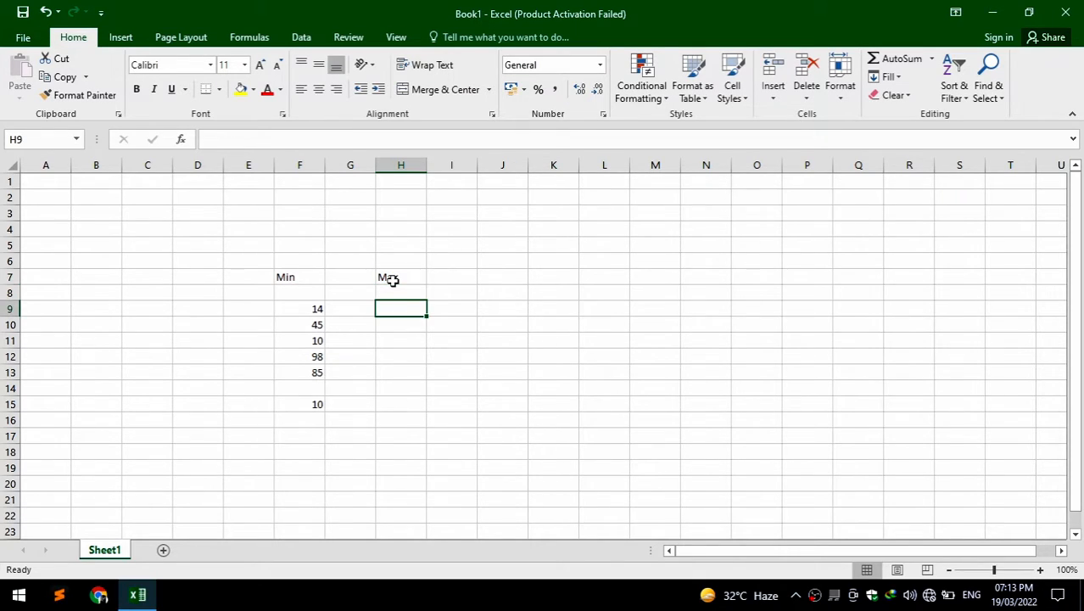
Step: Copy the five numbers in F9:F13 into H9:H13 under the Max heading, keeping their original values
{"action": "left_click_drag", "start_coordinate": [316, 311], "coordinate": [306, 372]}
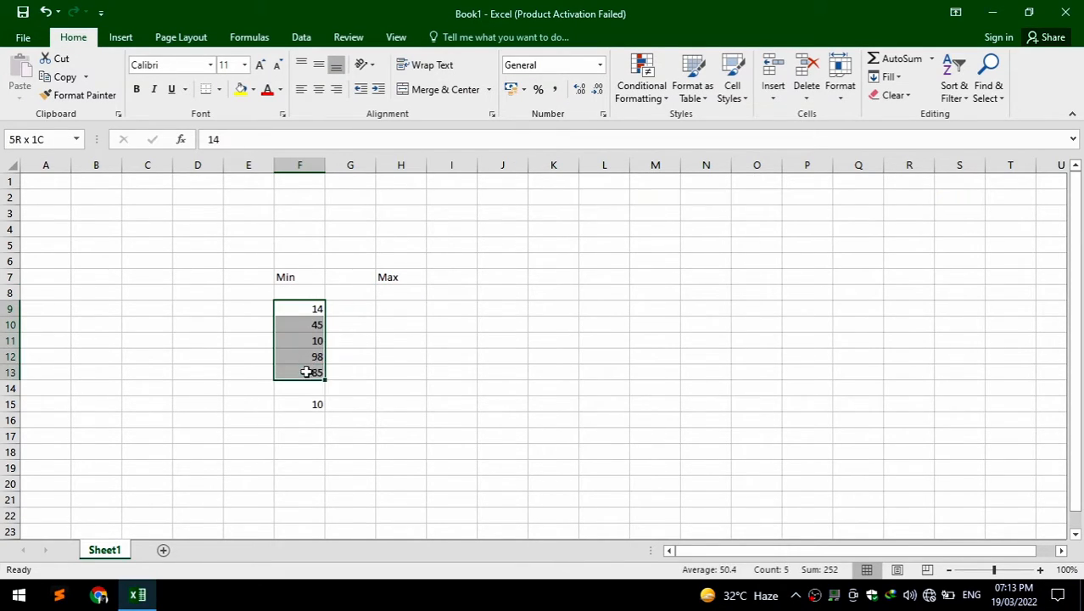
{"action": "key", "text": "ctrl+c"}
{"action": "left_click", "coordinate": [404, 309]}
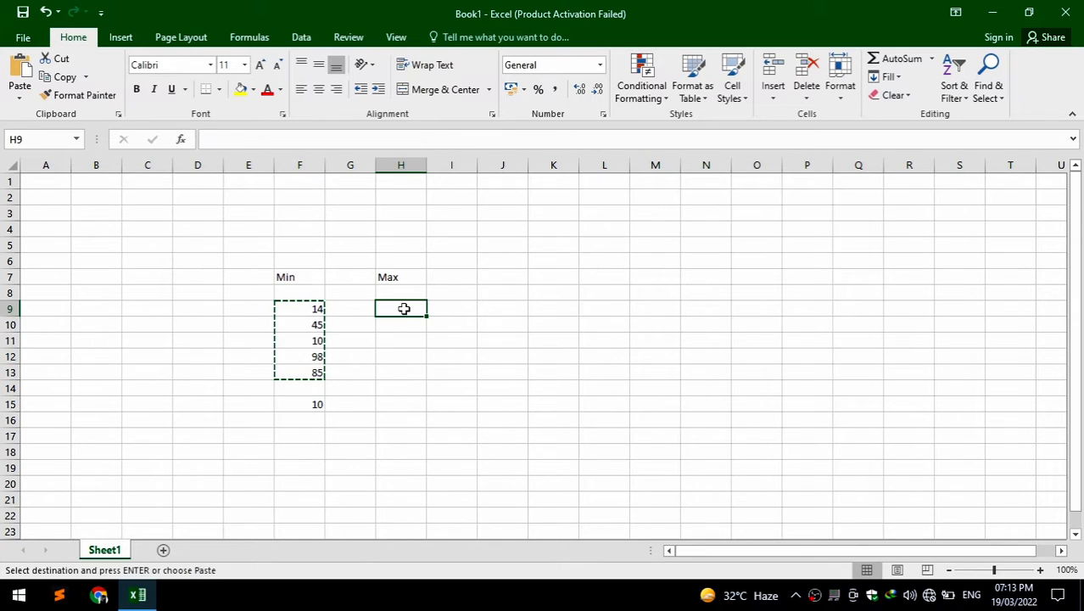
{"action": "key", "text": "ctrl+v"}
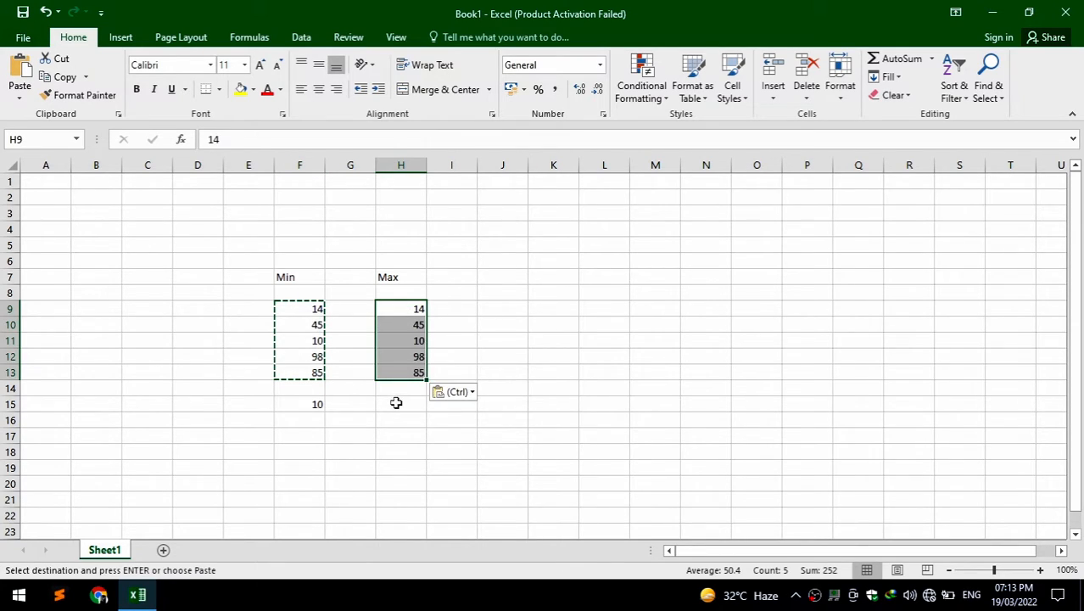
{"action": "key", "text": "ctrl+d"}
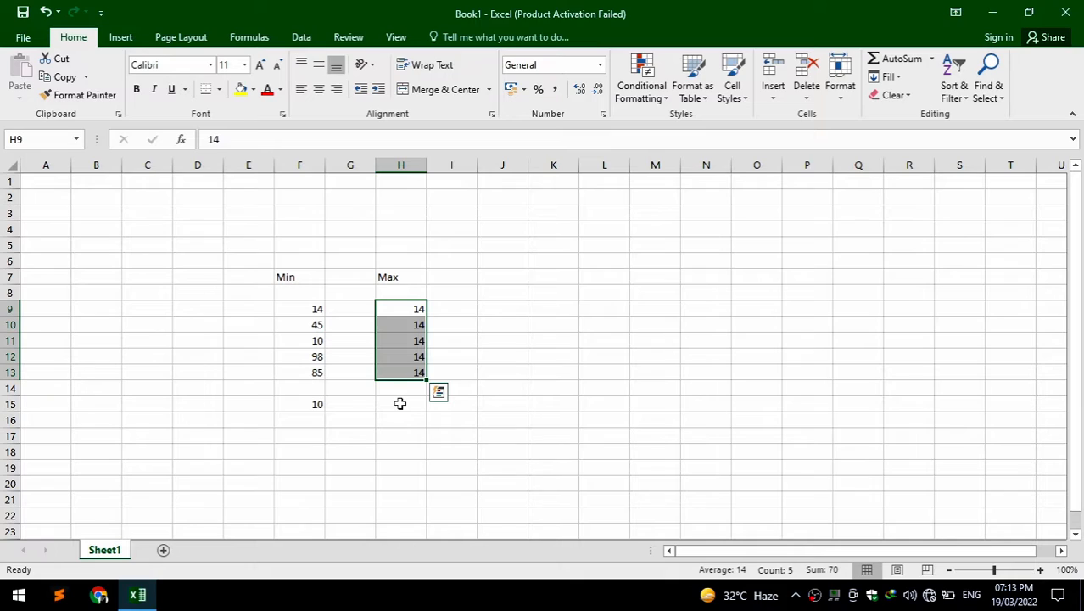
{"action": "key", "text": "ctrl+z"}
Step: Calculate the largest number of H9:H13 in cell H15 with the MAX function
{"action": "left_click", "coordinate": [388, 405]}
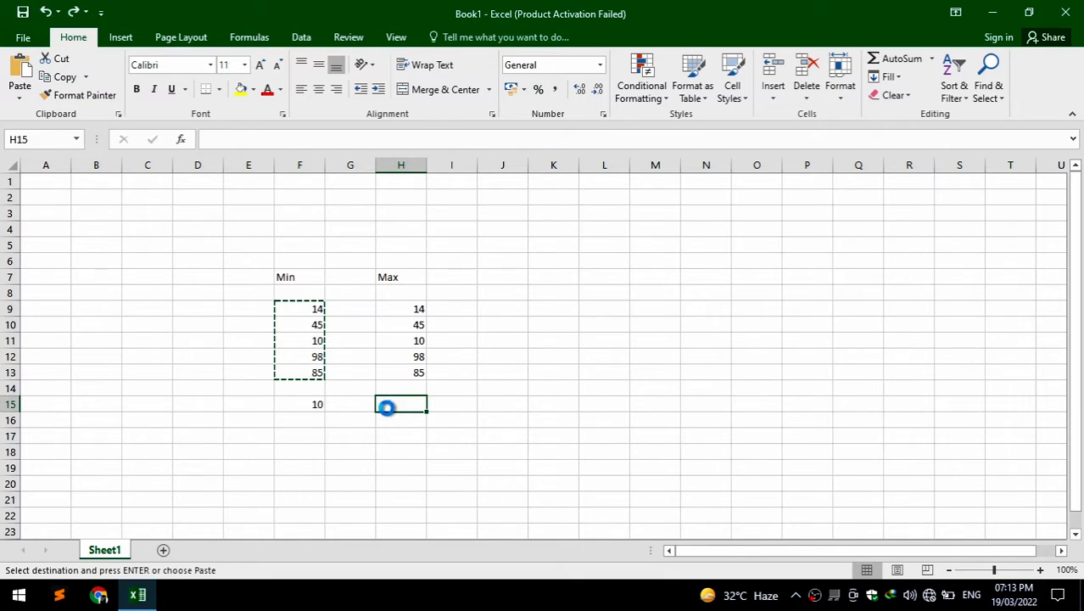
{"action": "key", "text": "Escape"}
{"action": "type", "text": "="}
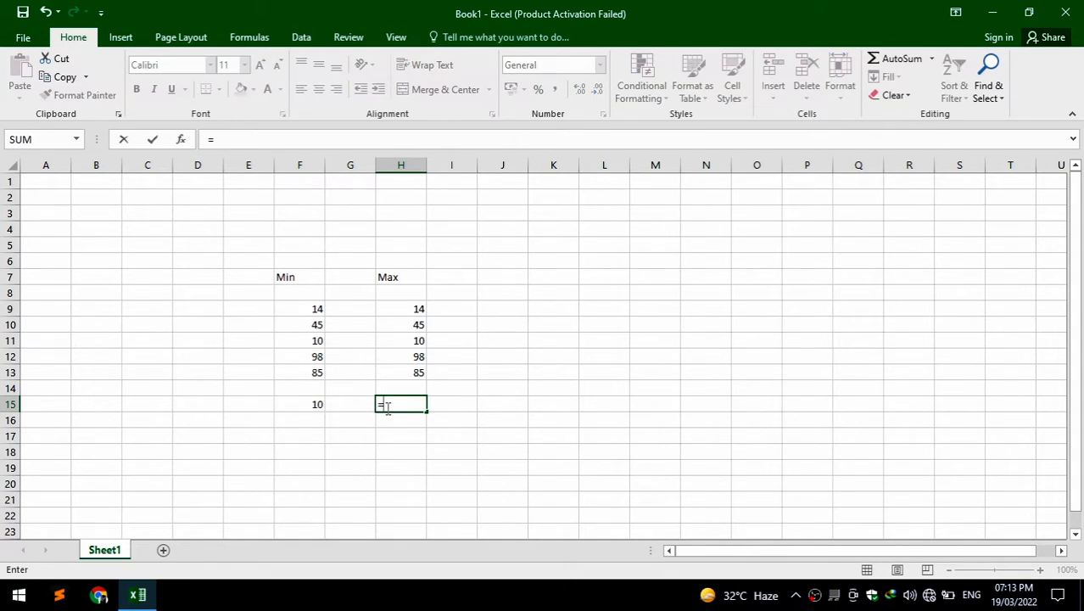
{"action": "type", "text": "max"}
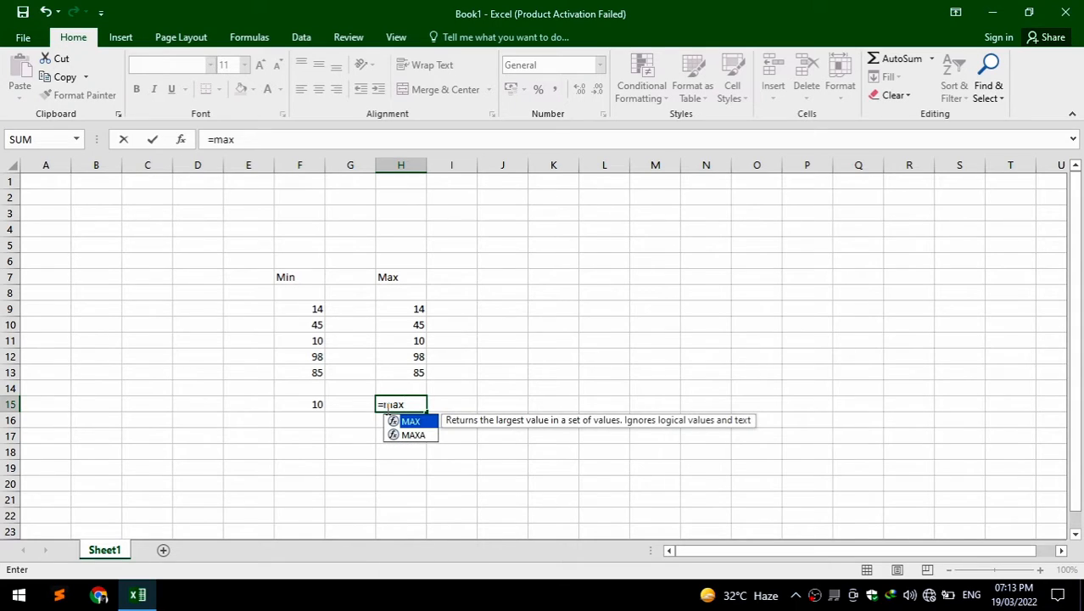
{"action": "type", "text": "("}
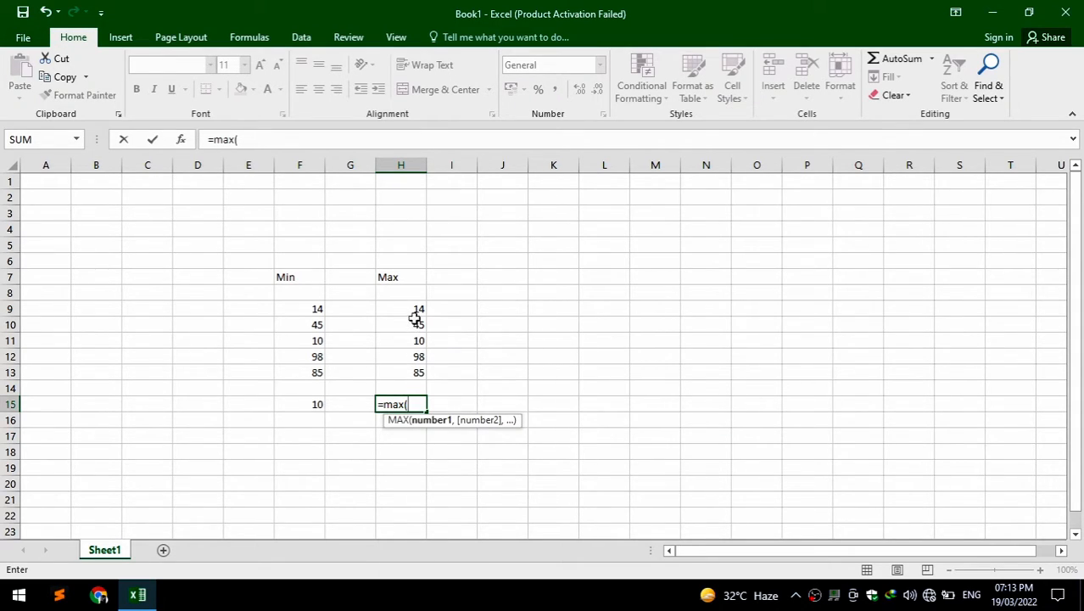
{"action": "left_click_drag", "start_coordinate": [416, 311], "coordinate": [409, 371]}
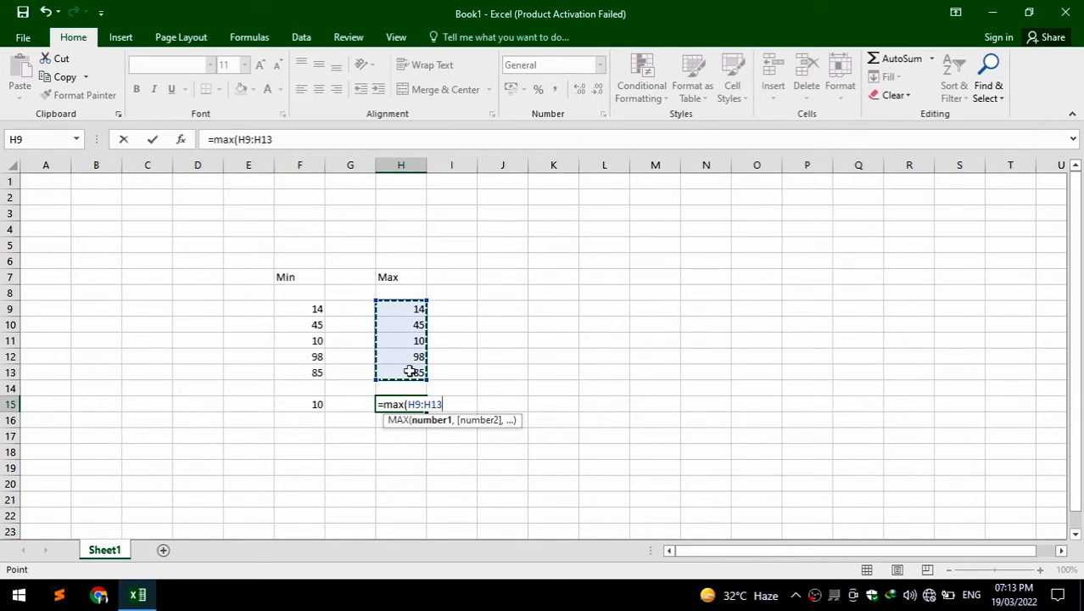
{"action": "type", "text": ")"}
{"action": "key", "text": "Return"}
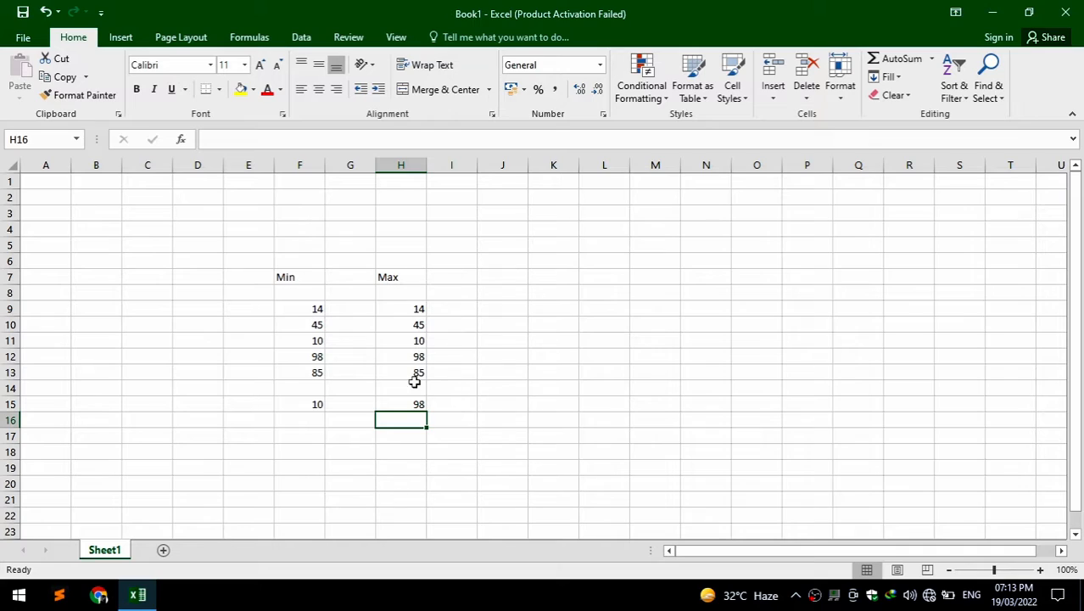
{"action": "left_click", "coordinate": [407, 359]}
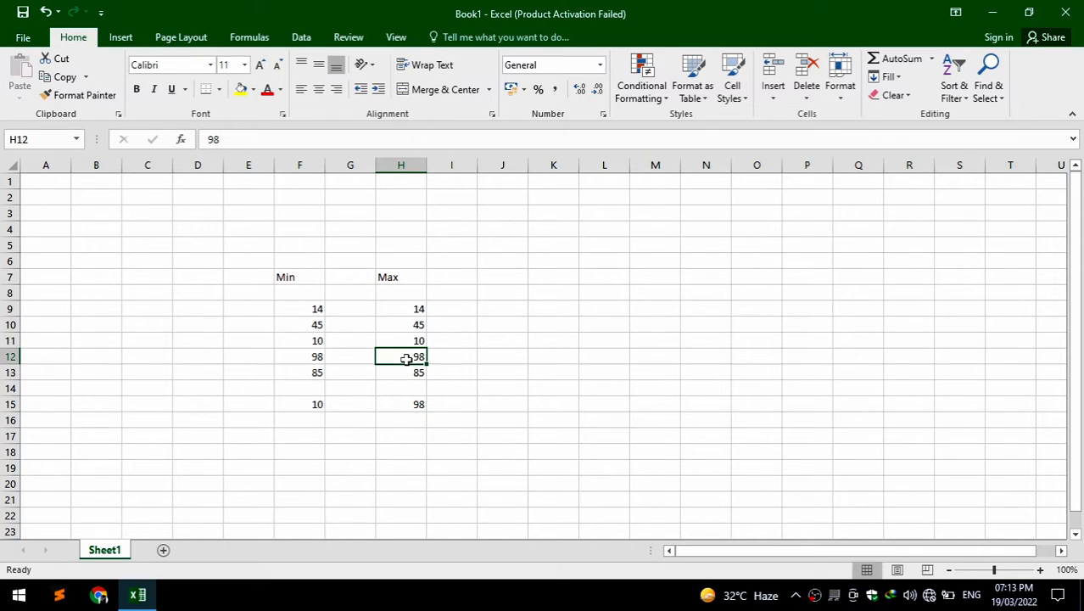
Step: Enter the heading "count" in cell J7
{"action": "left_click", "coordinate": [507, 277]}
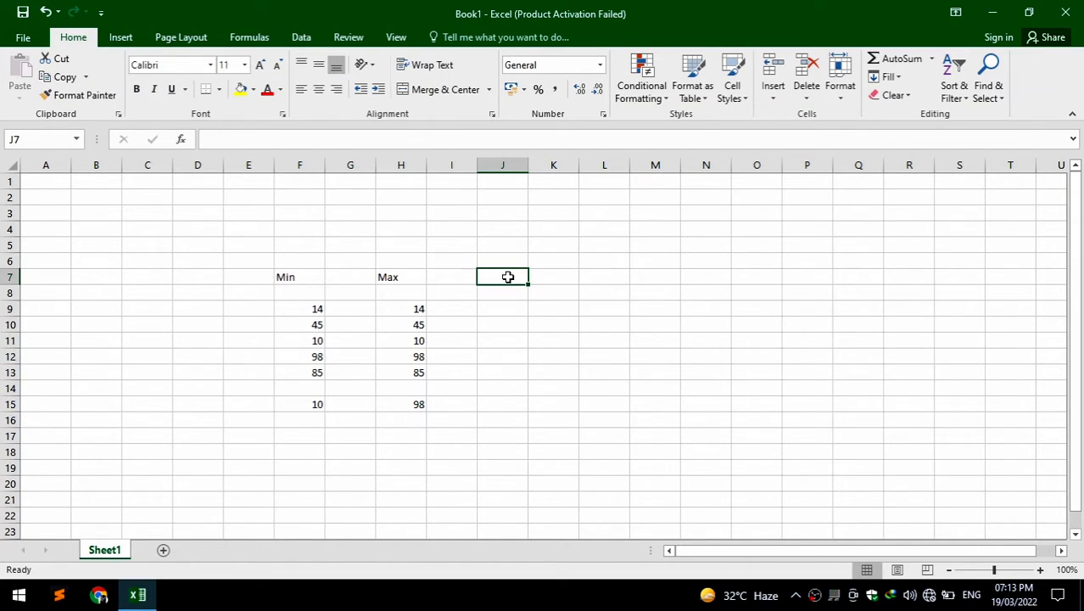
{"action": "type", "text": "count"}
{"action": "key", "text": "Return"}
{"action": "key", "text": "Return"}
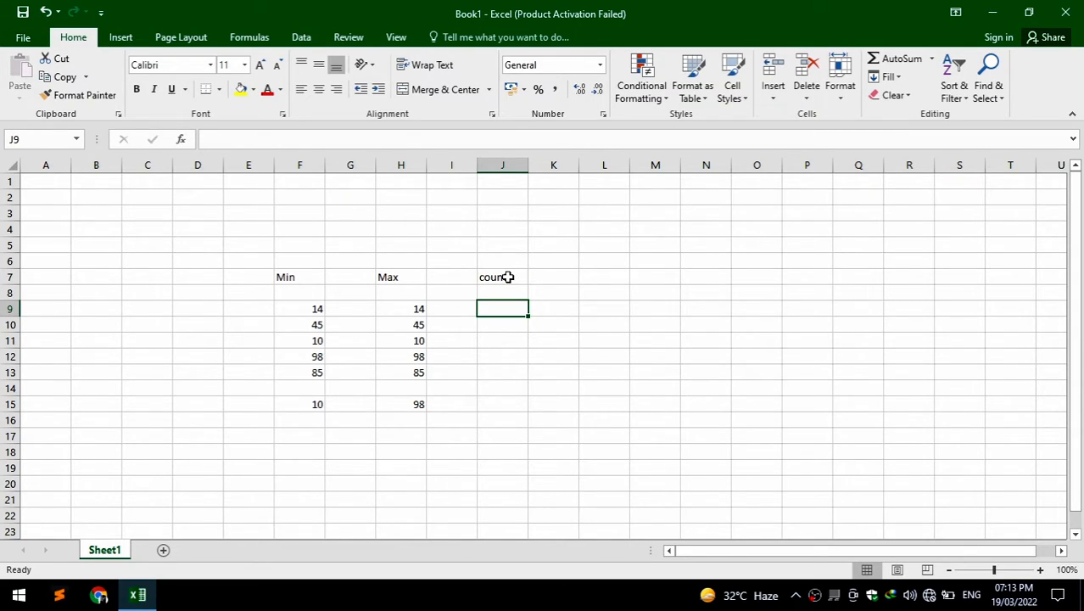
Step: Enter the numbers 14, 562, 541, 7896 and 56 in cells J9:J13 under the count heading
{"action": "type", "text": "14"}
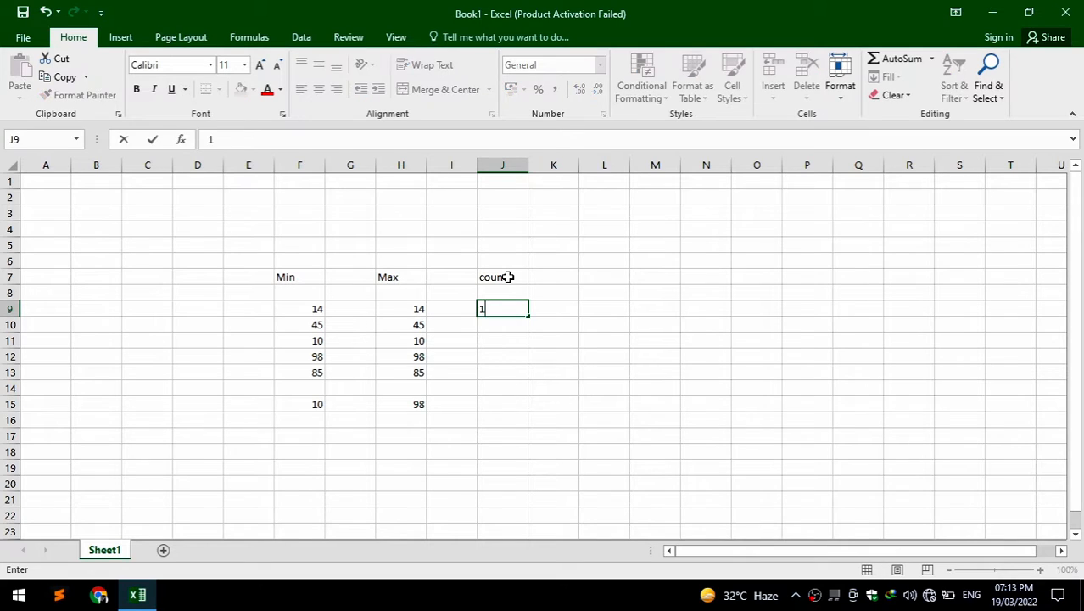
{"action": "key", "text": "Return"}
{"action": "type", "text": "562"}
{"action": "key", "text": "Return"}
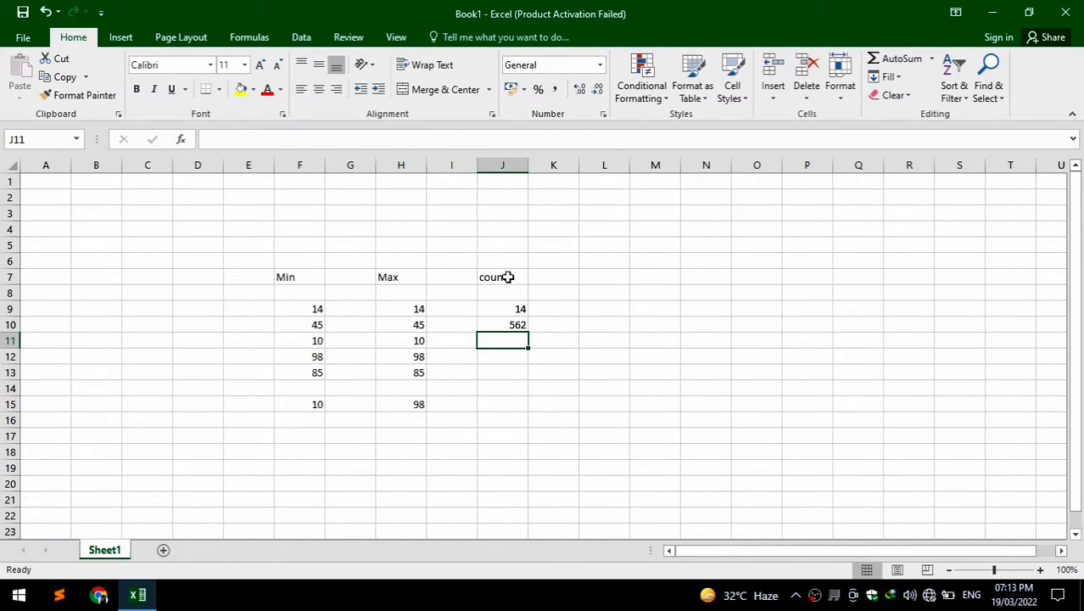
{"action": "type", "text": "541"}
{"action": "key", "text": "Return"}
{"action": "type", "text": "7896"}
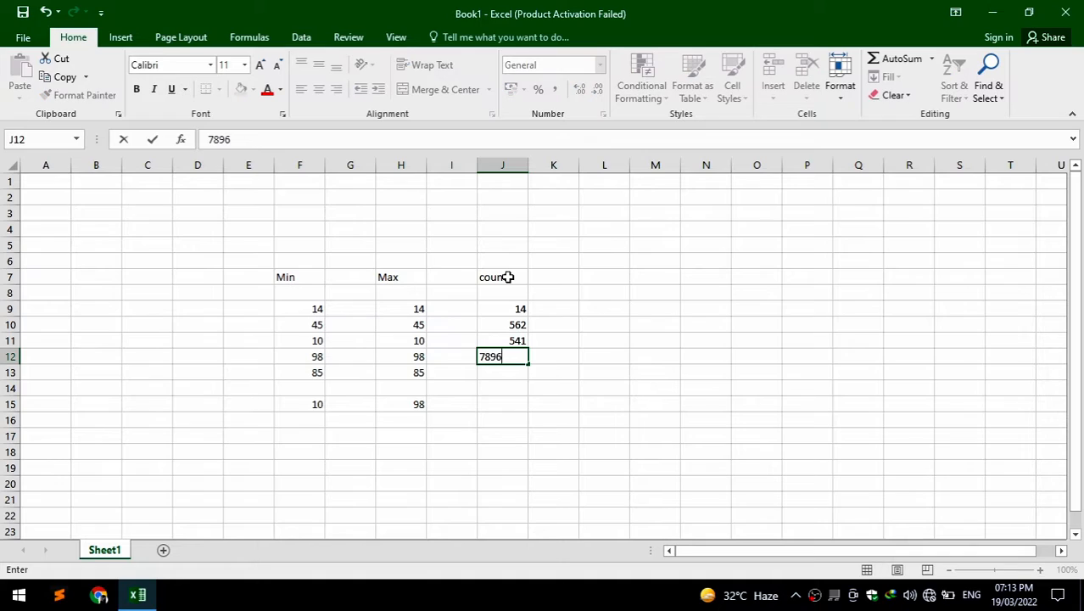
{"action": "key", "text": "Return"}
{"action": "type", "text": "56"}
{"action": "key", "text": "Return"}
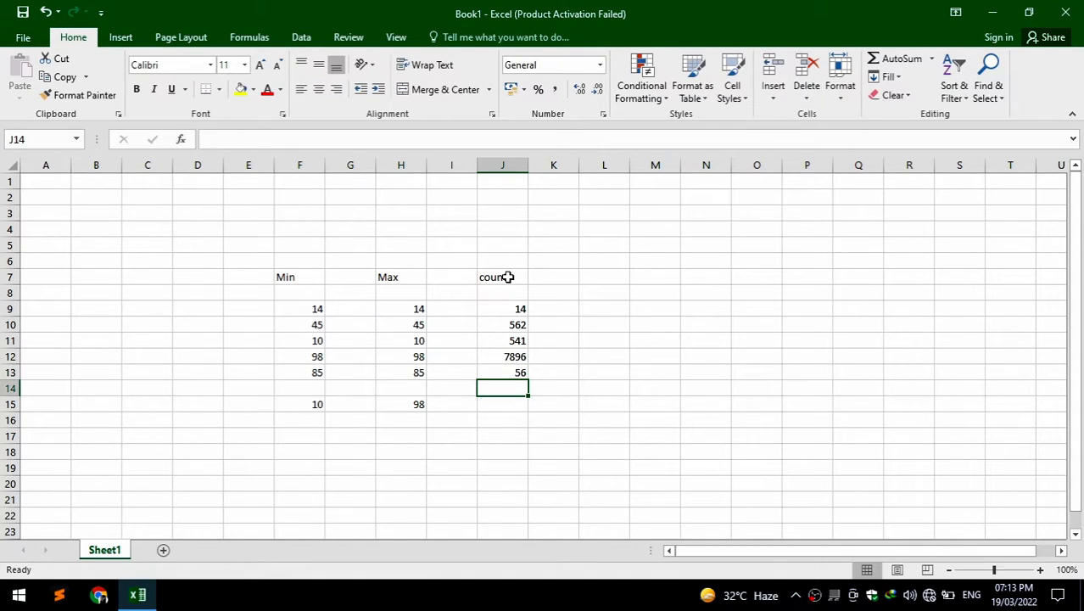
{"action": "type", "text": "23"}
{"action": "key", "text": "Return"}
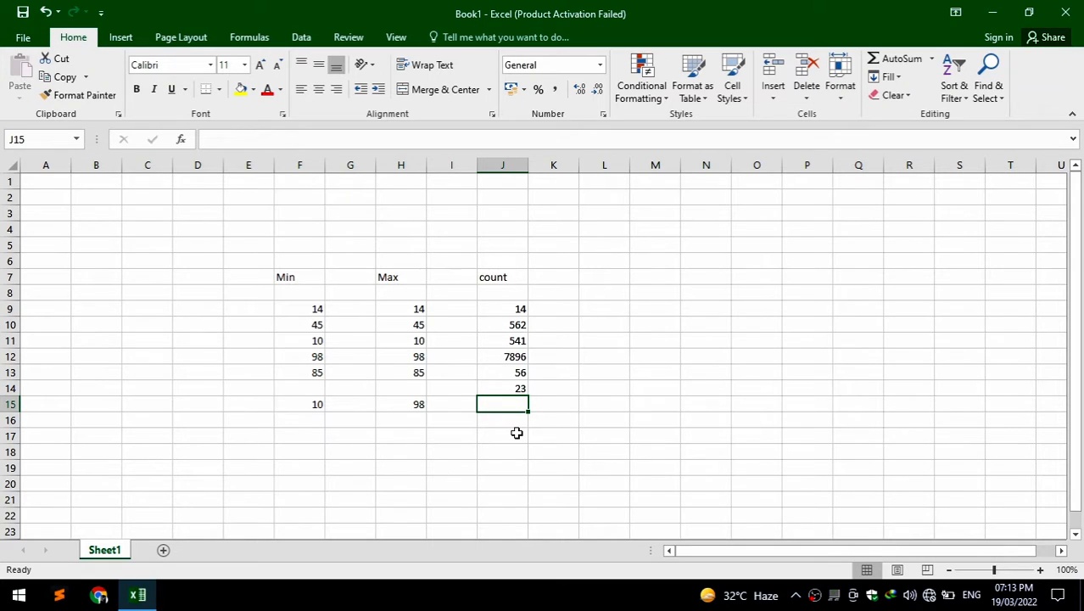
{"action": "left_click", "coordinate": [512, 388]}
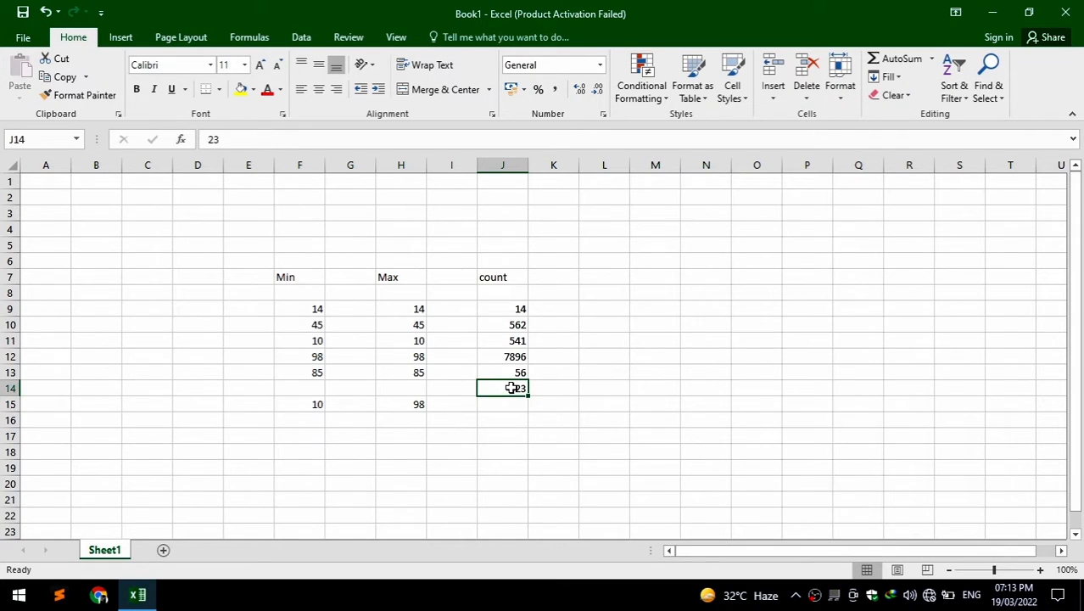
{"action": "key", "text": "BackSpace"}
{"action": "key", "text": "Right"}
Step: Count the numbers of J9:J13 in cell J15 with the COUNT function
{"action": "key", "text": "Down"}
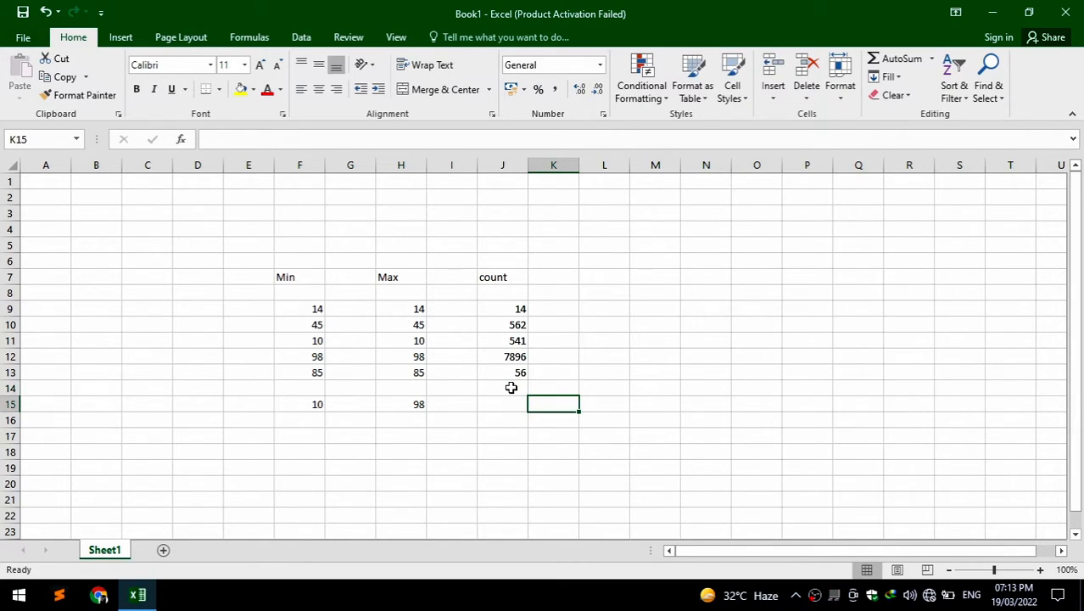
{"action": "key", "text": "Left"}
{"action": "type", "text": "=count"}
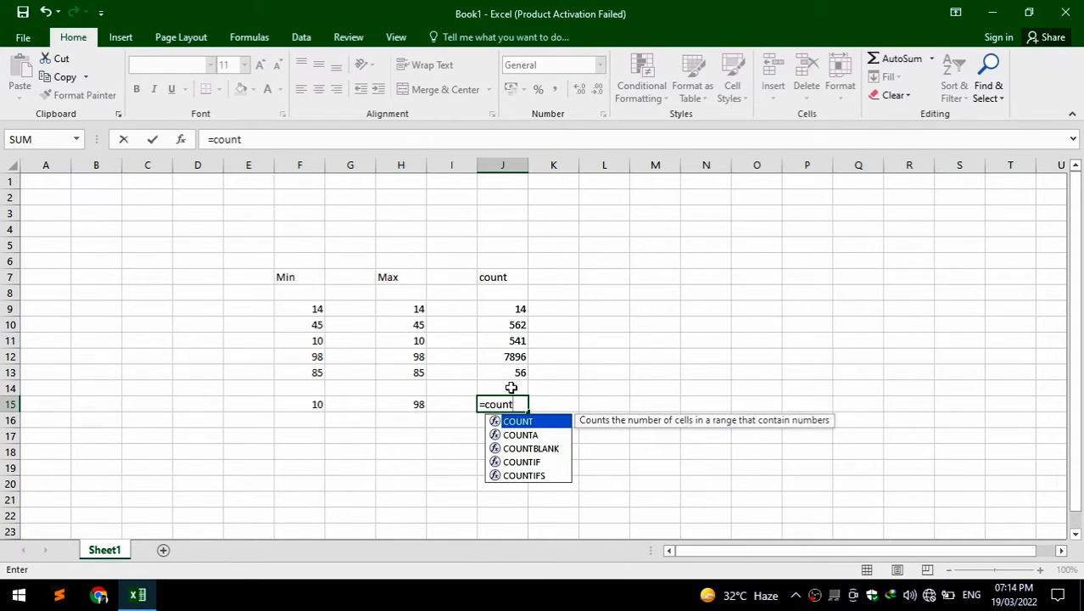
{"action": "type", "text": "("}
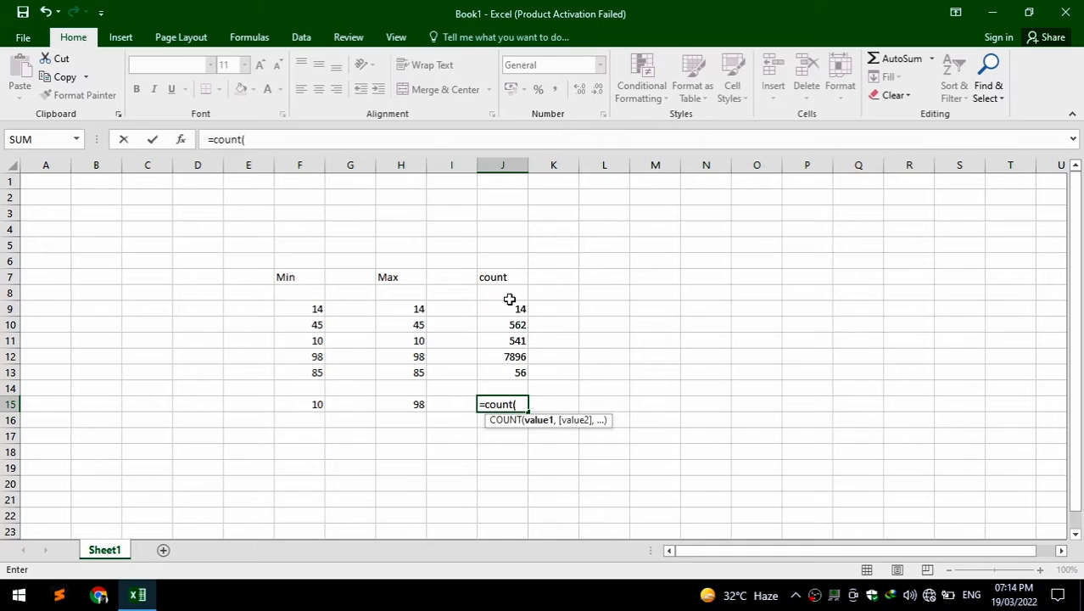
{"action": "left_click_drag", "start_coordinate": [508, 304], "coordinate": [506, 373]}
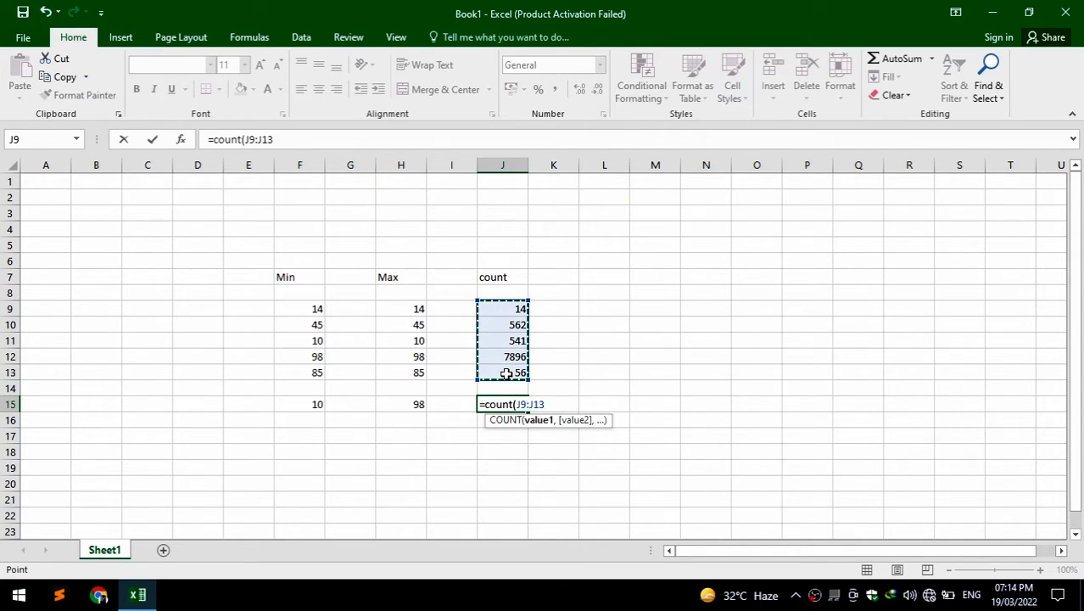
{"action": "type", "text": ")"}
{"action": "key", "text": "Return"}
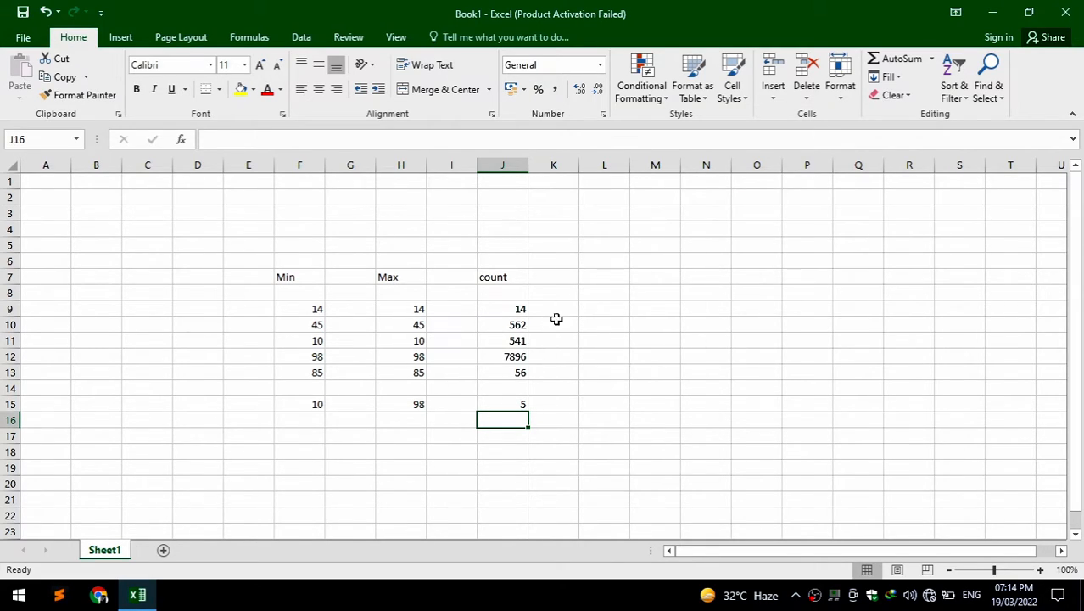
Step: Enter the heading "percentage" in cell L7
{"action": "left_click", "coordinate": [600, 278]}
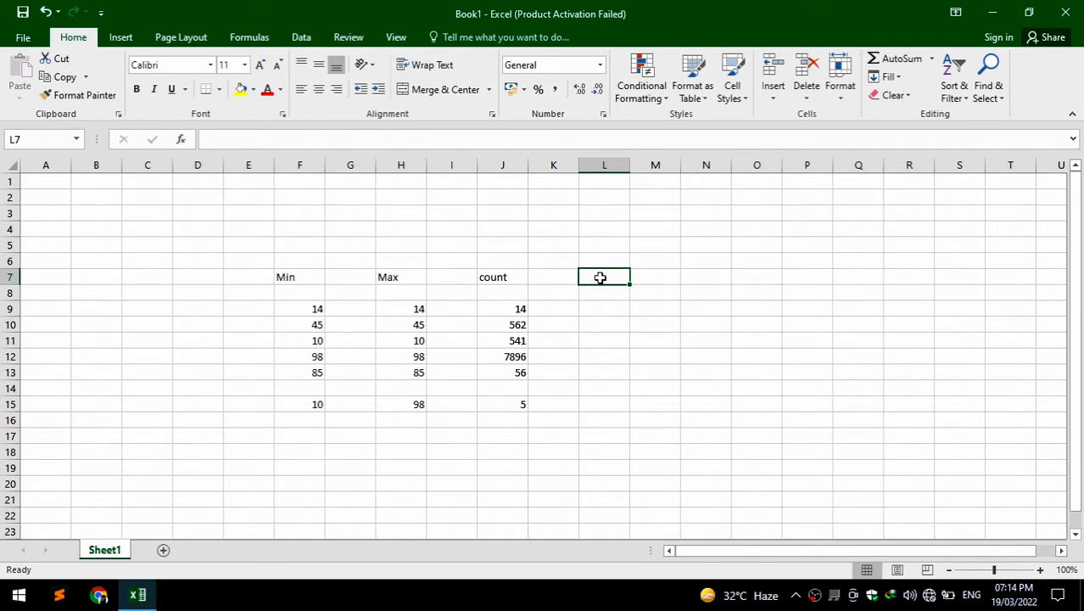
{"action": "type", "text": "percentage"}
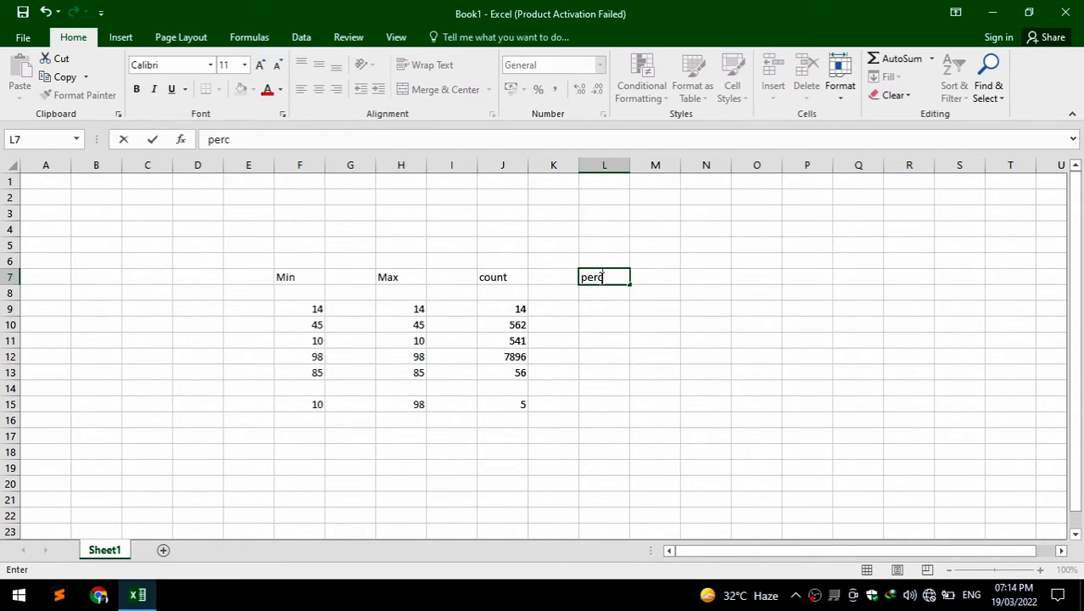
{"action": "key", "text": "Return"}
{"action": "key", "text": "Return"}
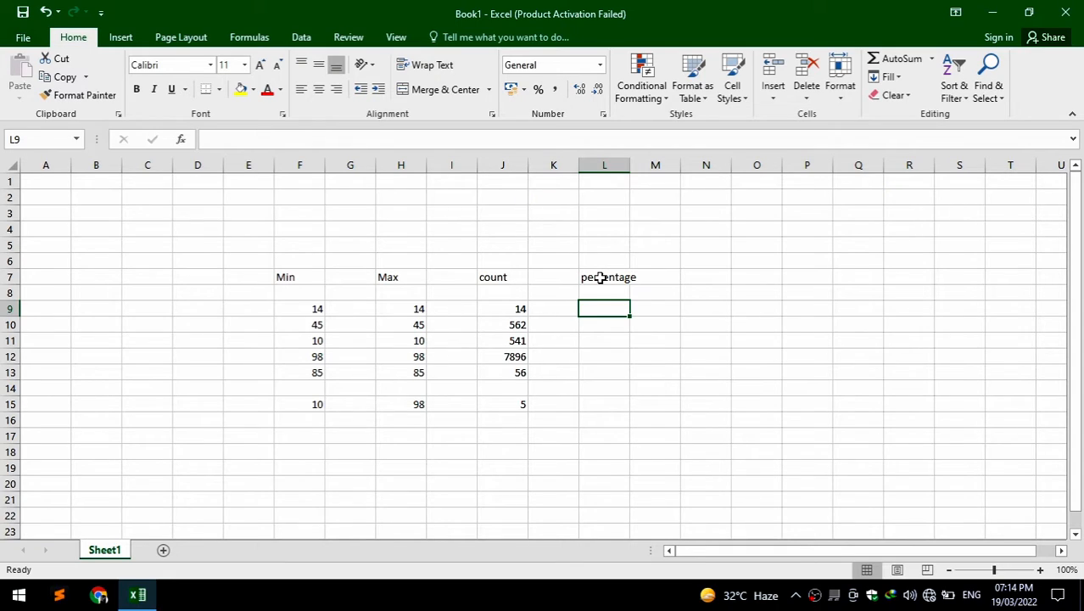
Step: Enter the numbers 45, 50 and 70 in cells L9:L11 under the percentage heading
{"action": "type", "text": "45"}
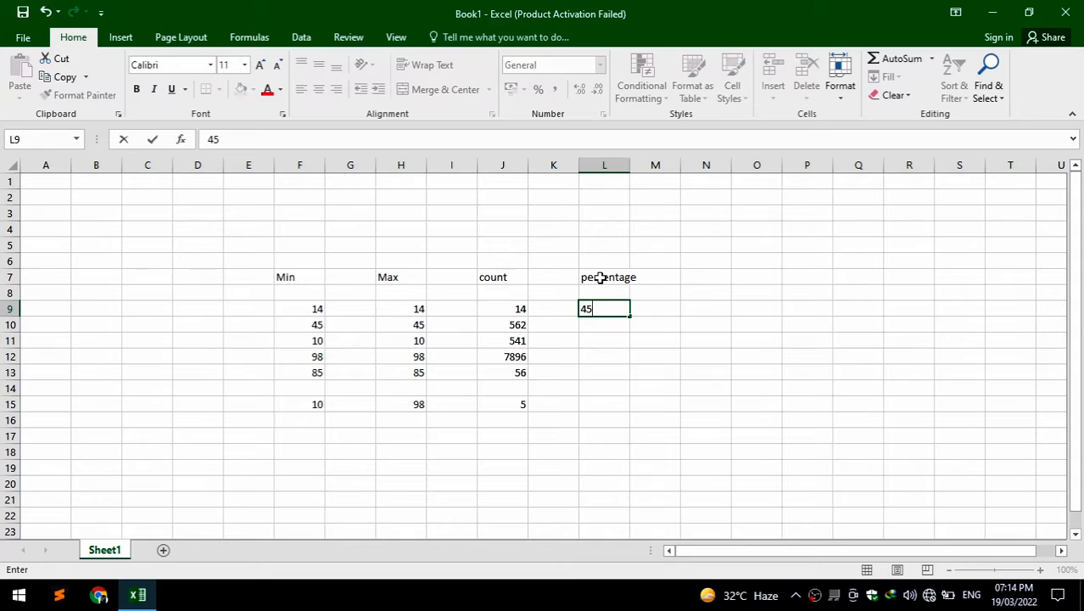
{"action": "key", "text": "Return"}
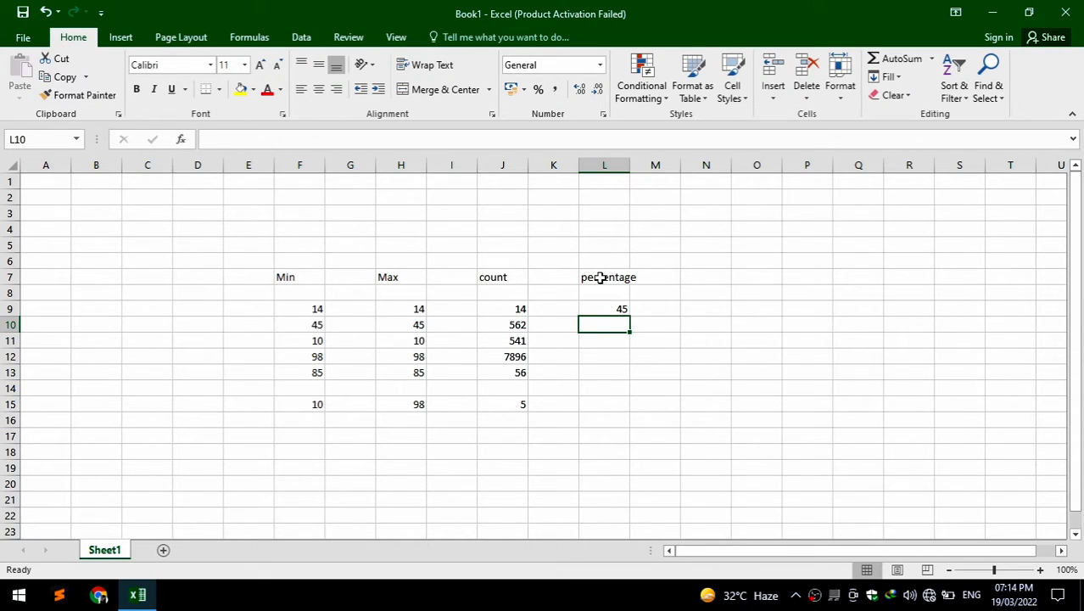
{"action": "type", "text": "50"}
{"action": "key", "text": "Return"}
{"action": "type", "text": "7"}
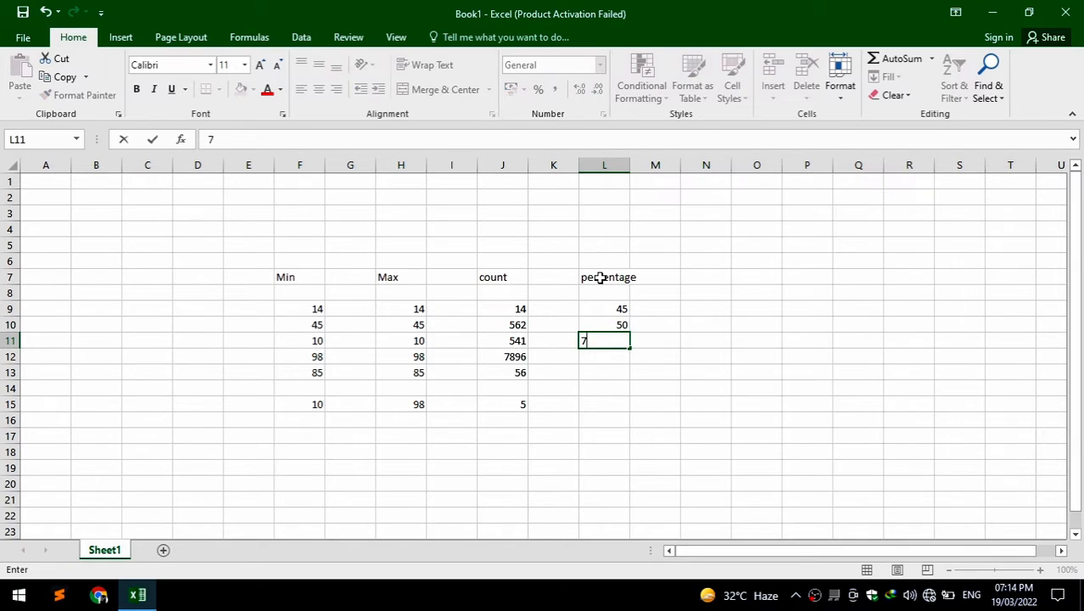
{"action": "type", "text": "0"}
{"action": "key", "text": "Return"}
{"action": "key", "text": "Up"}
{"action": "key", "text": "Up"}
{"action": "key", "text": "Up"}
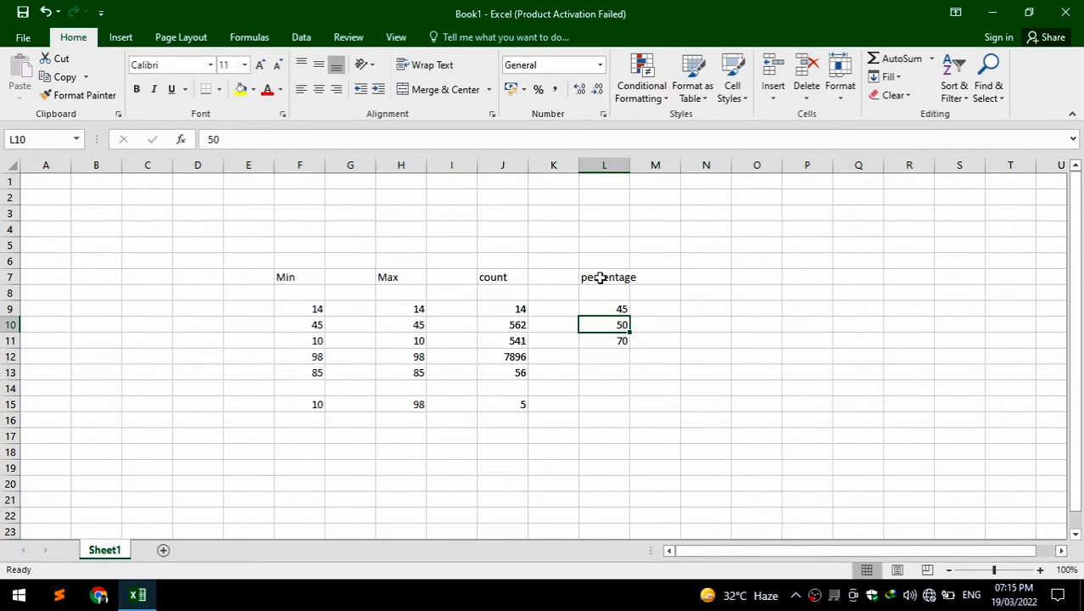
{"action": "key", "text": "shift+Down"}
{"action": "key", "text": "shift+Down"}
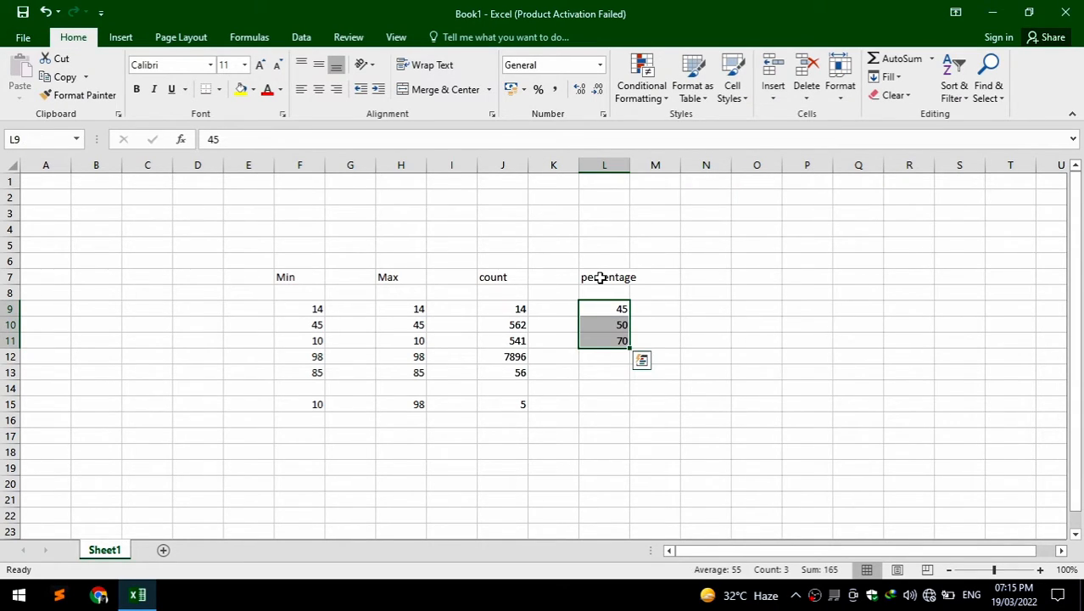
{"action": "key", "text": "Right"}
{"action": "key", "text": "Right"}
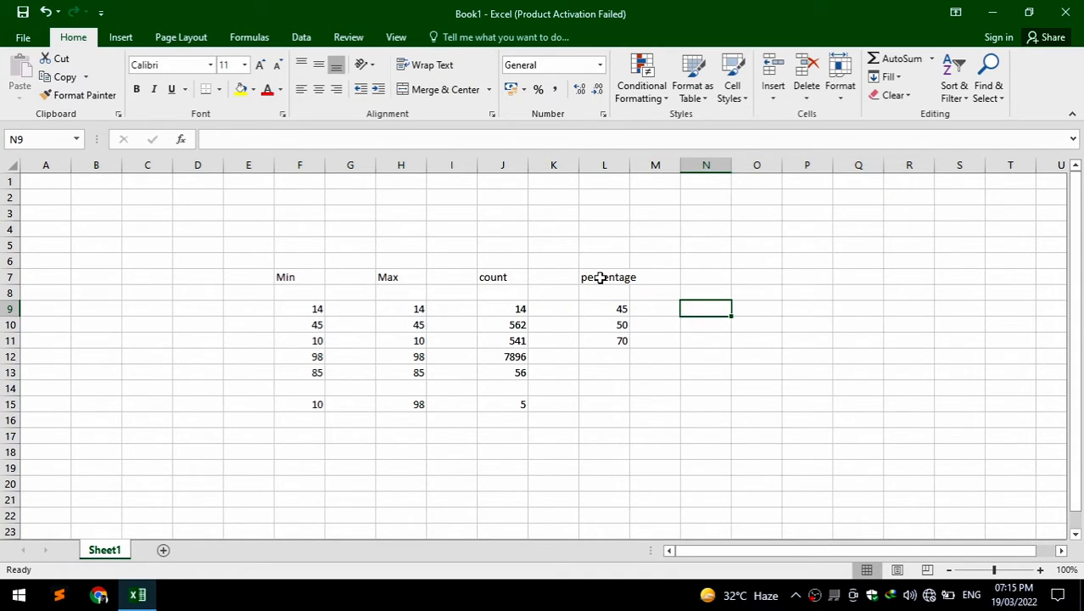
{"action": "key", "text": "Left"}
{"action": "key", "text": "Left"}
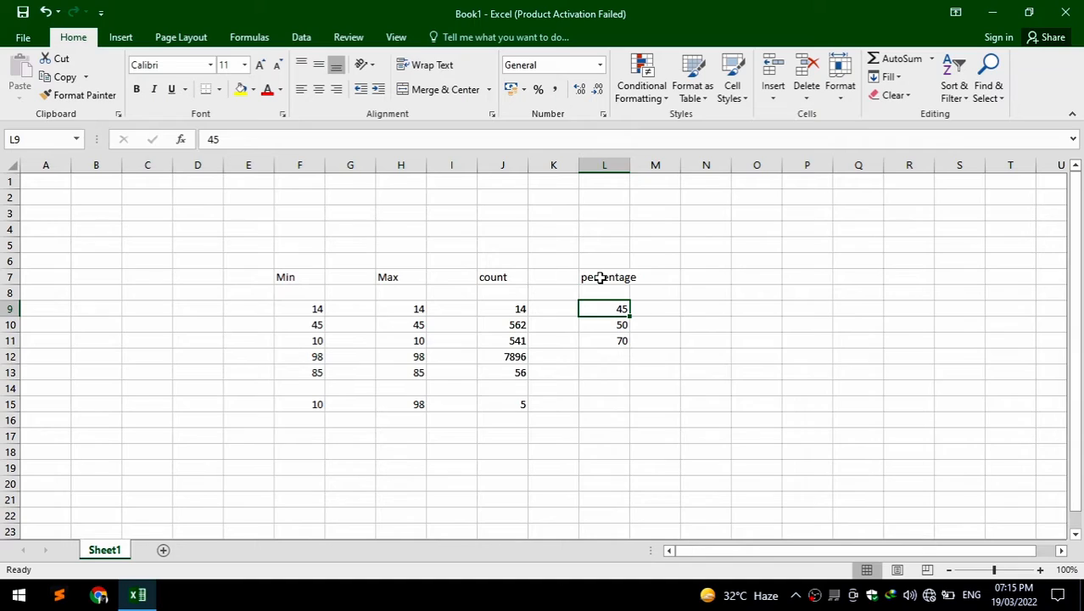
{"action": "key", "text": "Down"}
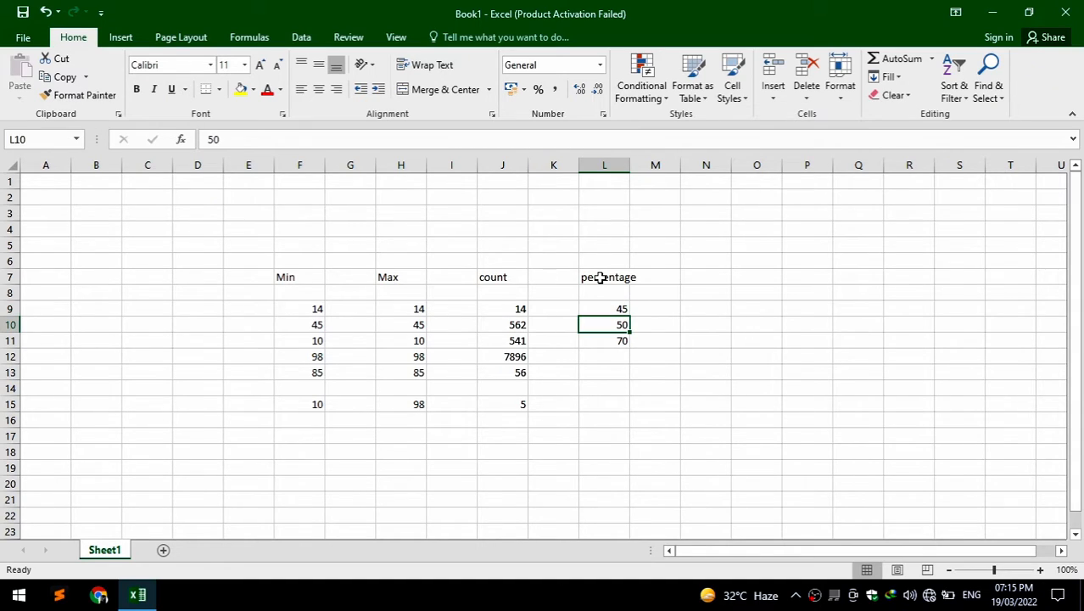
{"action": "key", "text": "Down"}
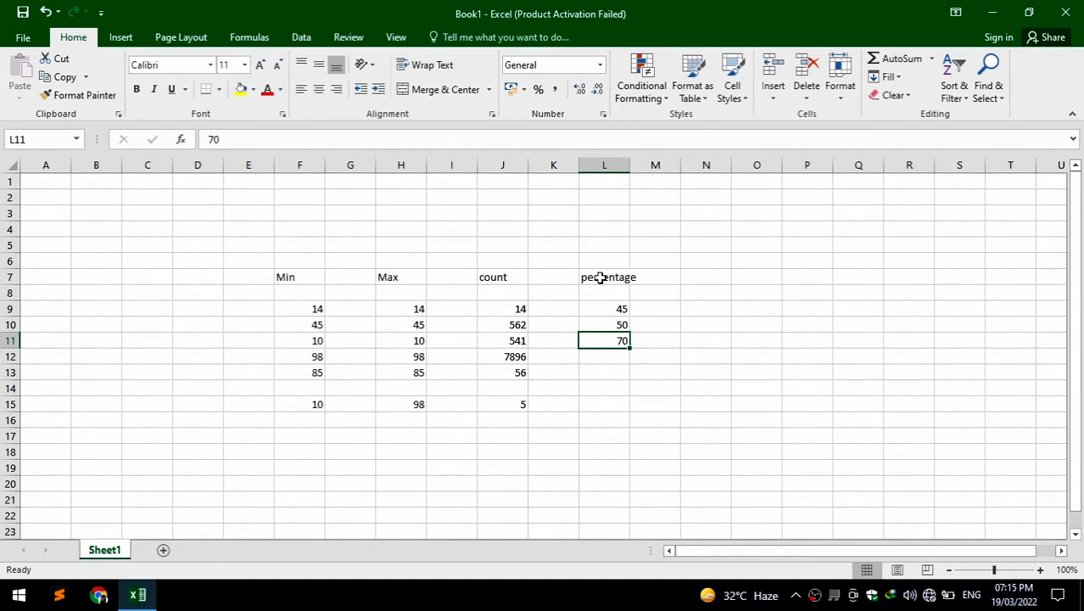
{"action": "key", "text": "Down"}
{"action": "key", "text": "Down"}
{"action": "key", "text": "Right"}
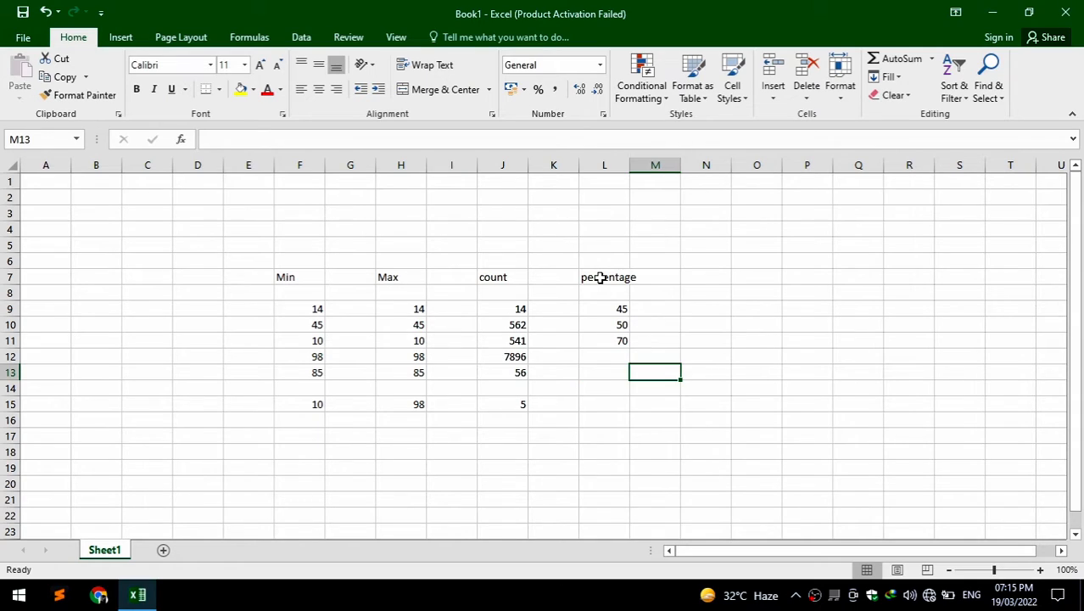
{"action": "key", "text": "Up"}
{"action": "key", "text": "Up"}
{"action": "key", "text": "Right"}
{"action": "key", "text": "Right"}
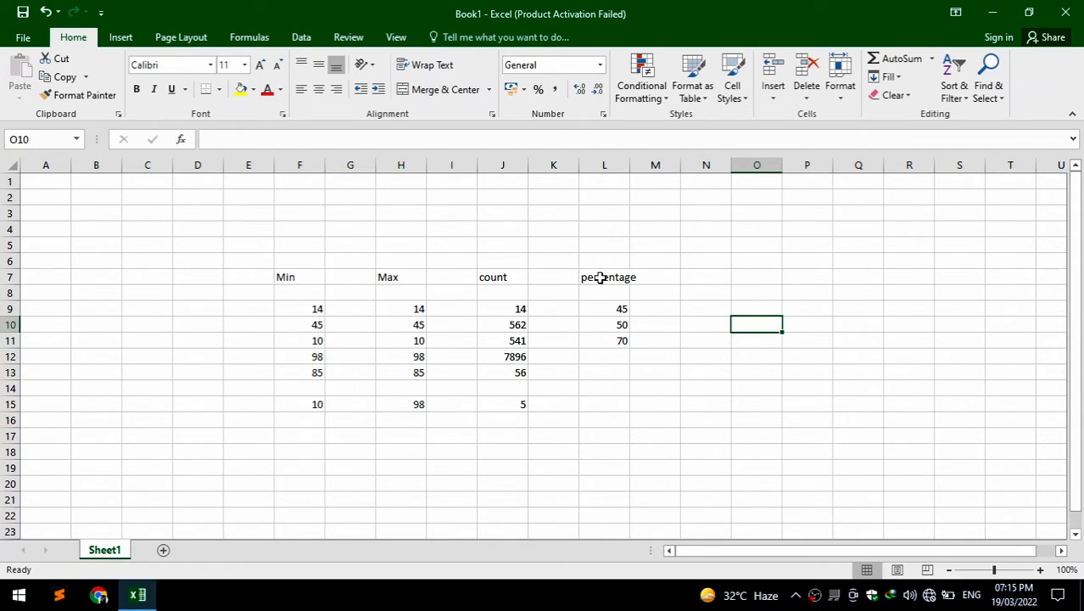
{"action": "key", "text": "Down"}
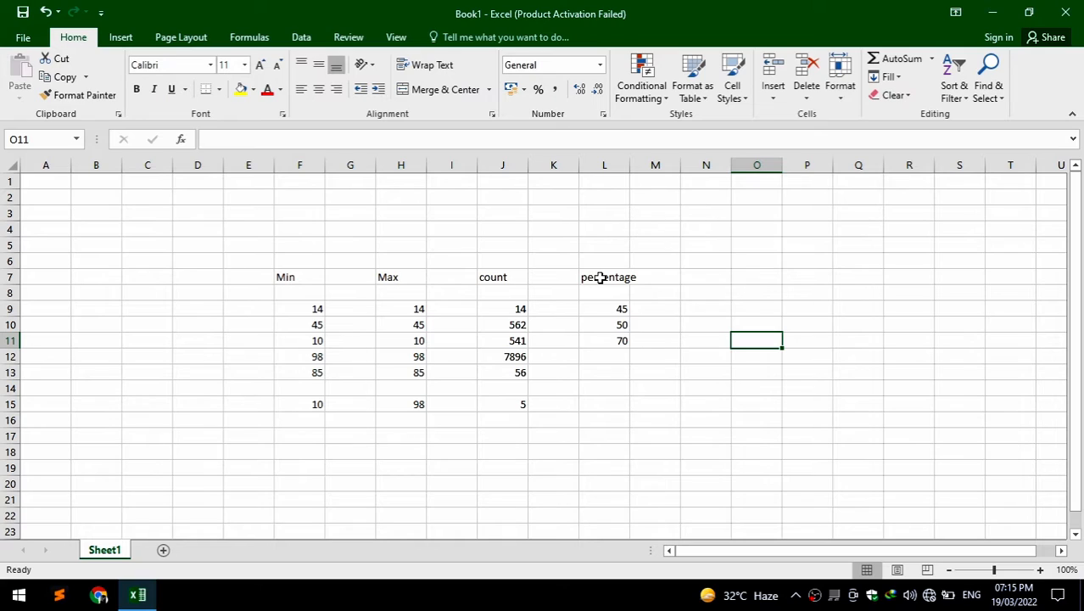
Step: Calculate the maximum total in cell O10 with the formula =75*3
{"action": "left_click", "coordinate": [772, 326]}
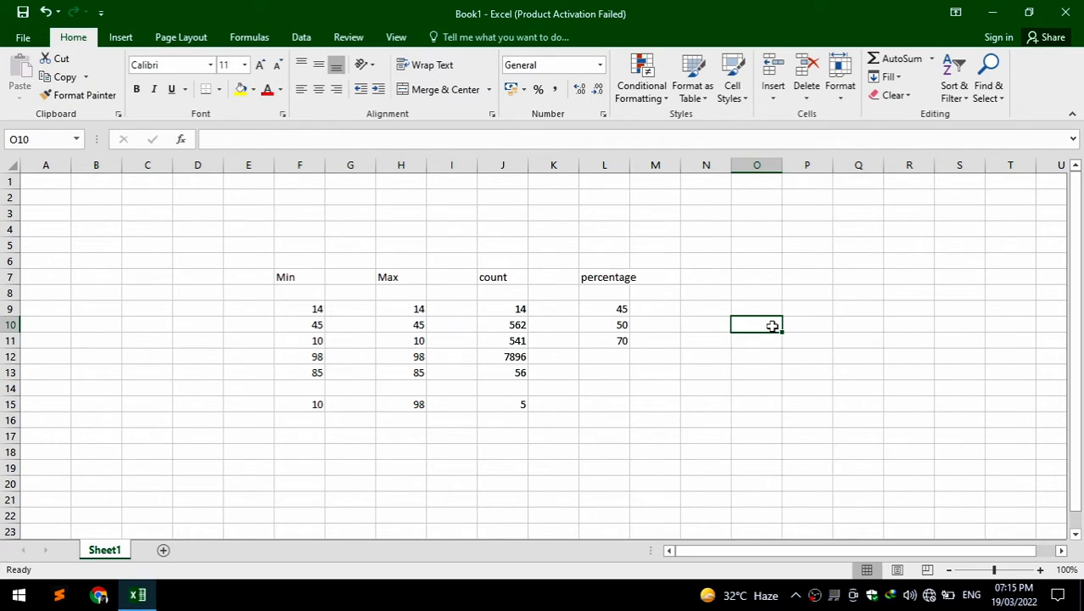
{"action": "double_click", "coordinate": [773, 327]}
{"action": "type", "text": "="}
{"action": "key", "text": "BackSpace"}
{"action": "type", "text": "="}
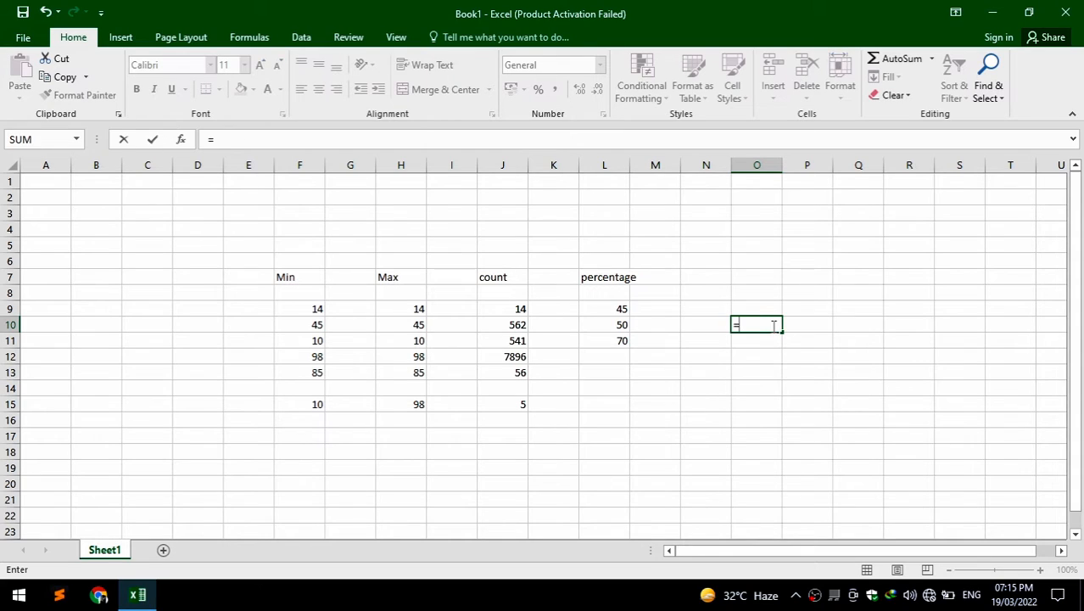
{"action": "type", "text": "75*3"}
{"action": "key", "text": "Return"}
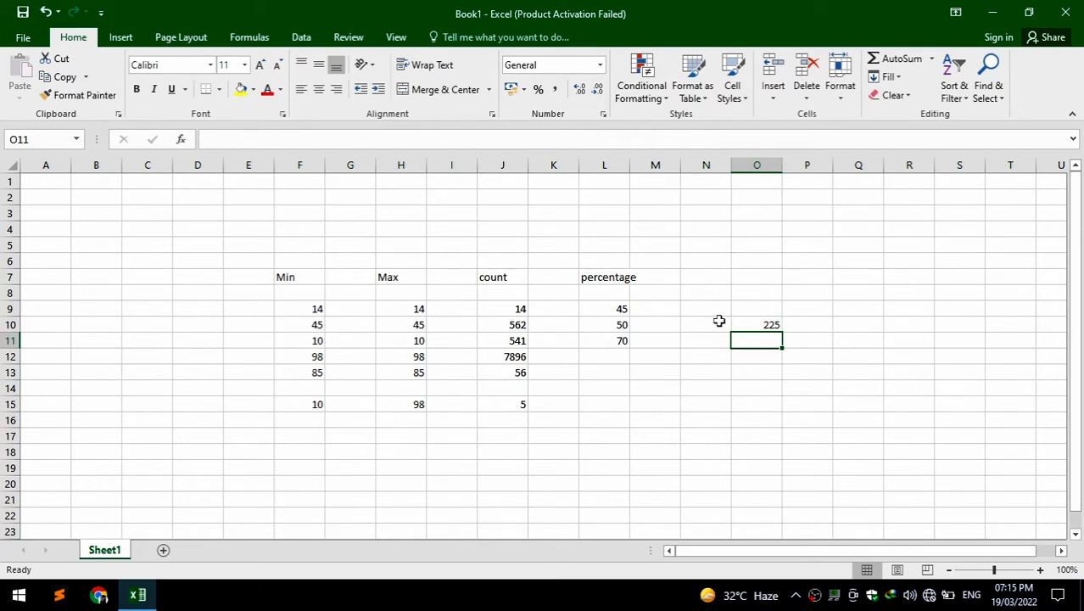
{"action": "left_click", "coordinate": [776, 324]}
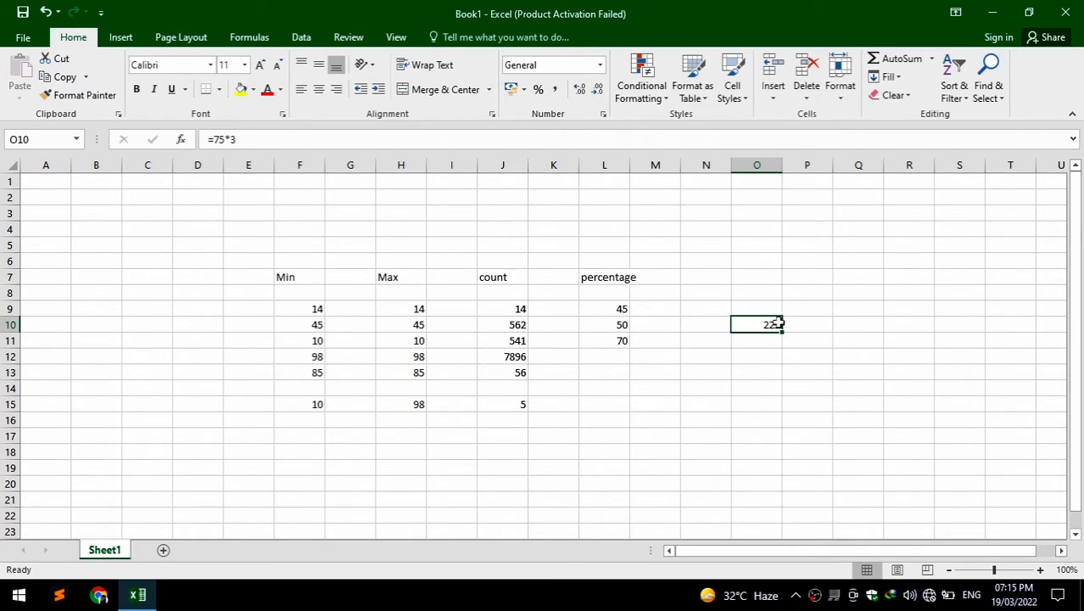
Step: Add up L9:L11 in cell L13 with the SUM function
{"action": "left_click", "coordinate": [618, 371]}
{"action": "type", "text": "="}
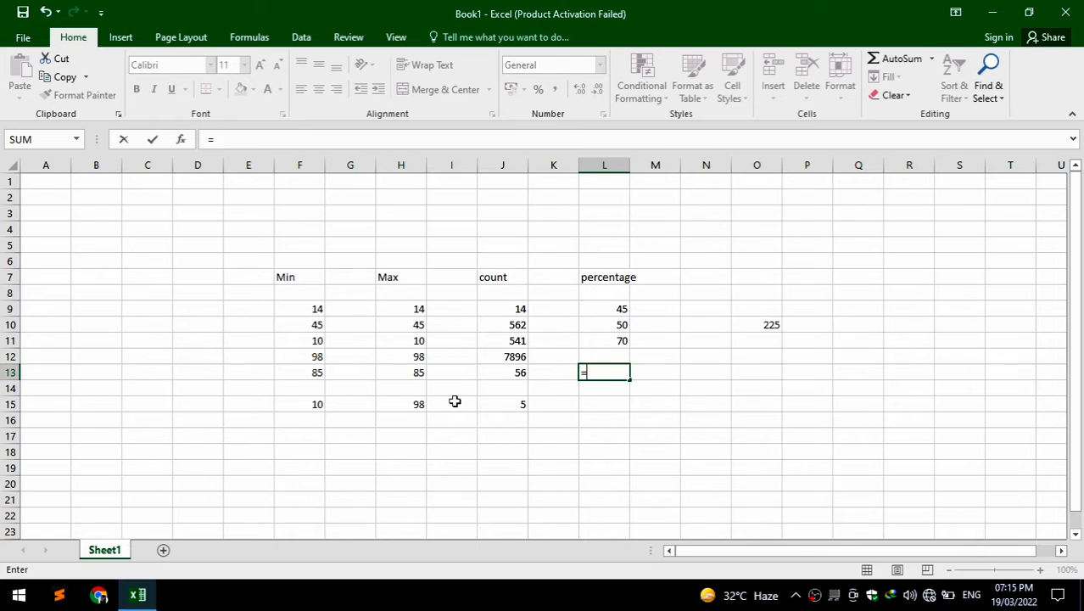
{"action": "type", "text": "sum("}
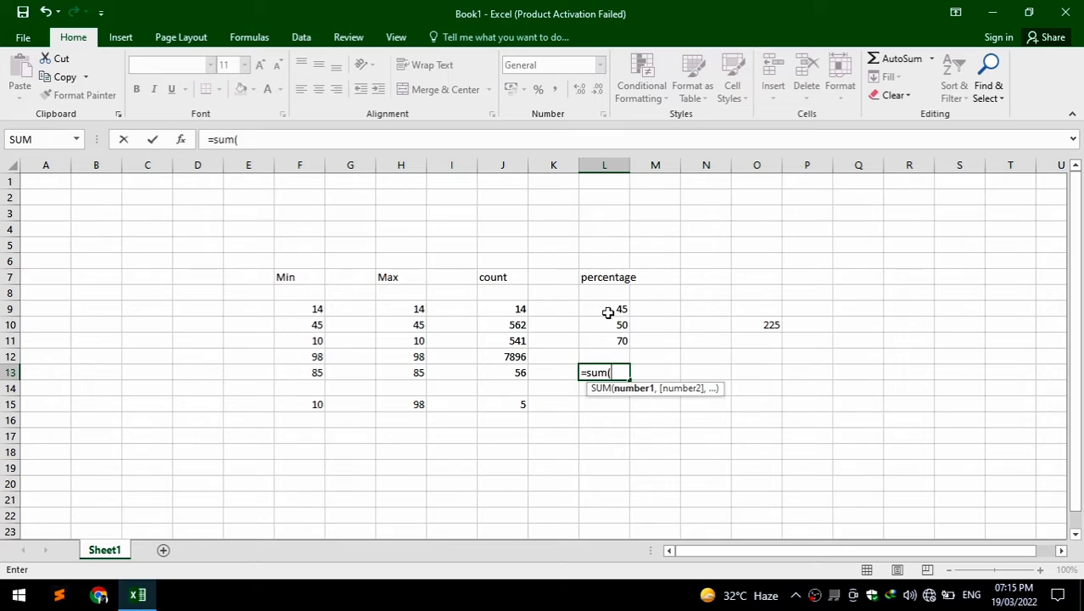
{"action": "left_click_drag", "start_coordinate": [610, 309], "coordinate": [606, 341]}
{"action": "type", "text": ")"}
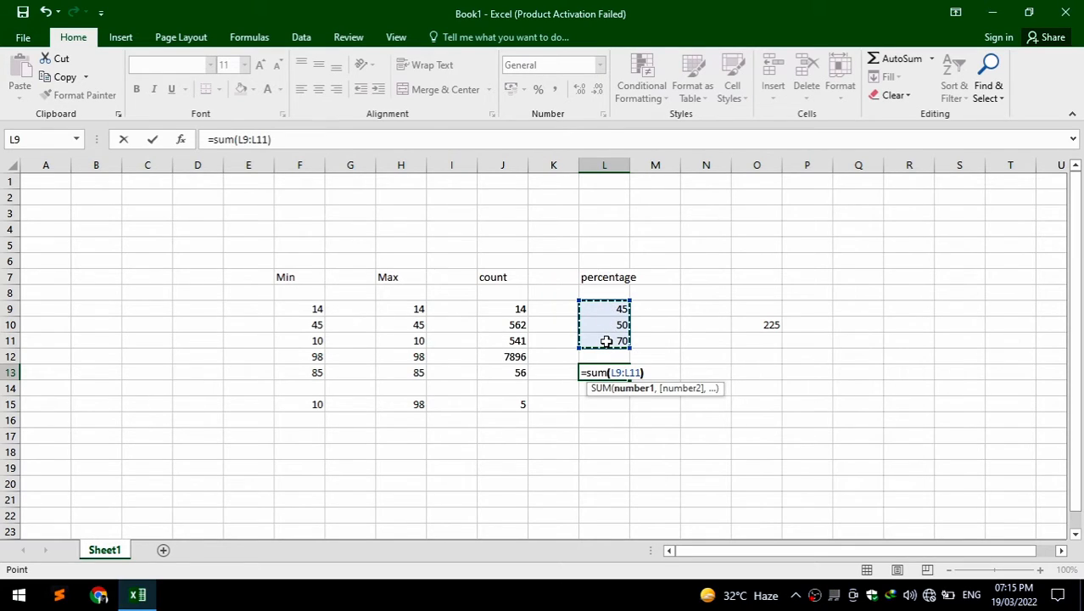
{"action": "key", "text": "Return"}
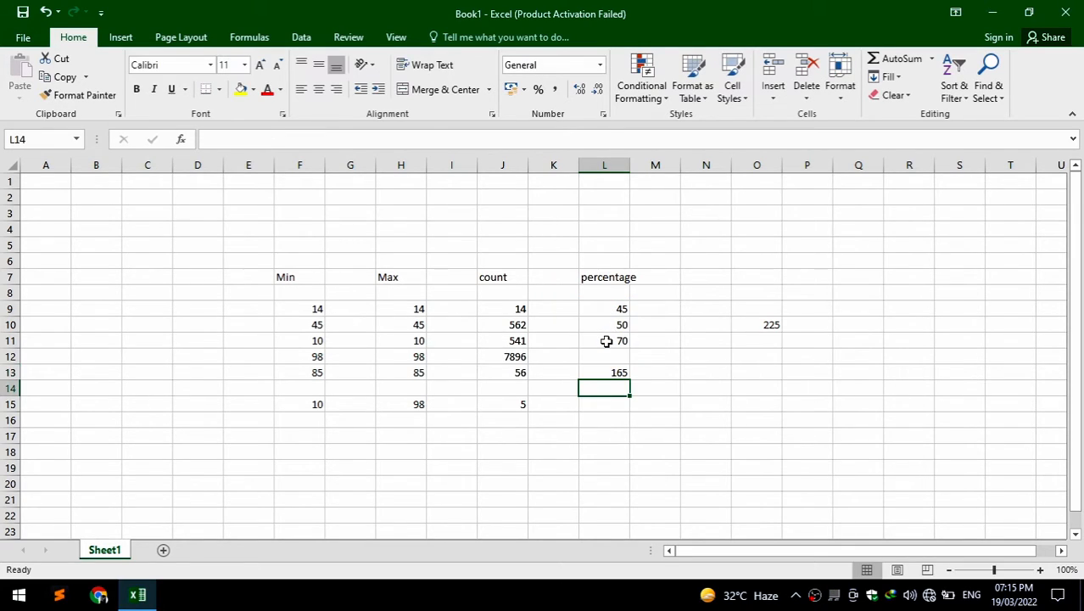
Step: Calculate the percentage in cell L15 with the formula =L13/O10*100
{"action": "left_click", "coordinate": [587, 403]}
{"action": "type", "text": "="}
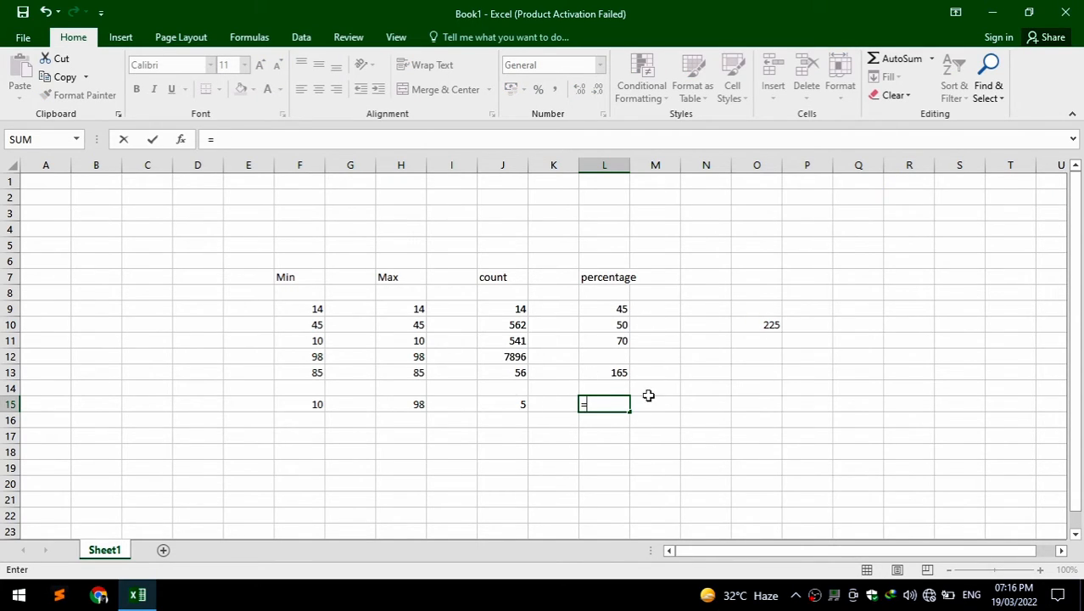
{"action": "left_click", "coordinate": [613, 371]}
{"action": "type", "text": "/"}
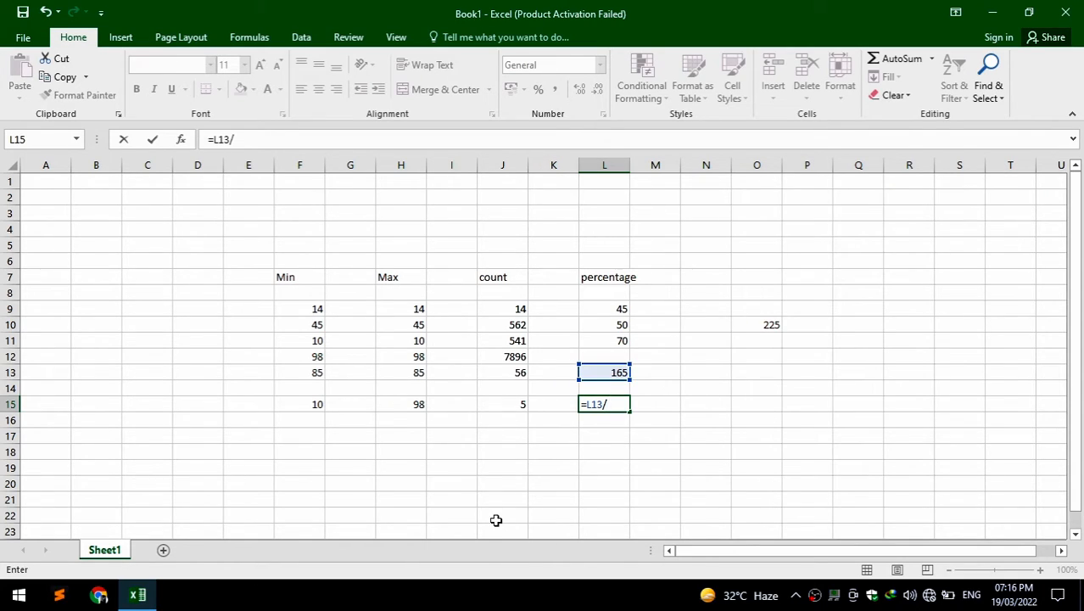
{"action": "left_click", "coordinate": [773, 325]}
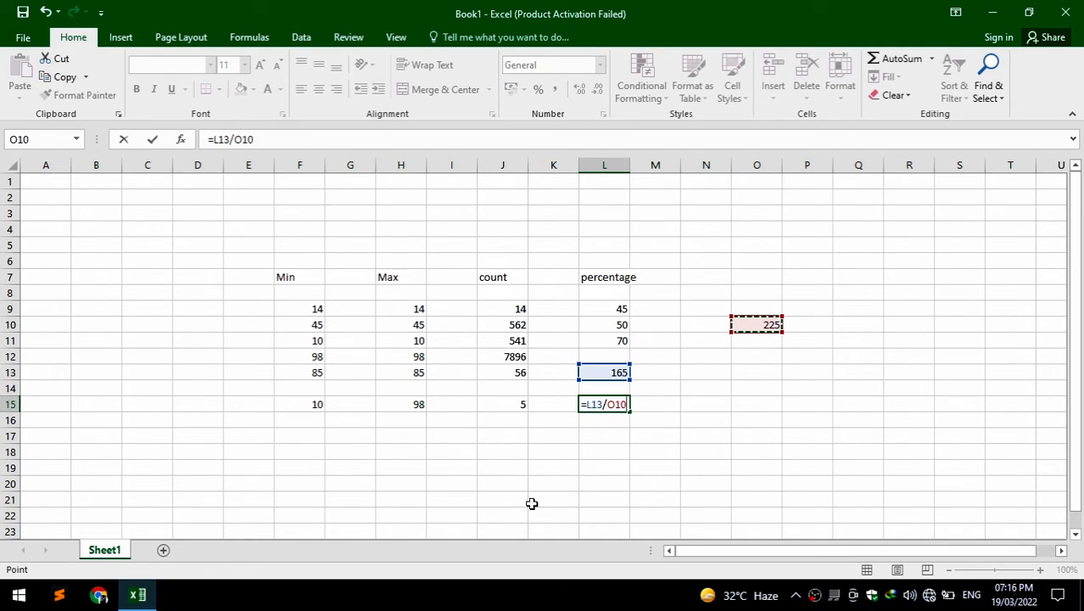
{"action": "type", "text": "*100"}
{"action": "key", "text": "Return"}
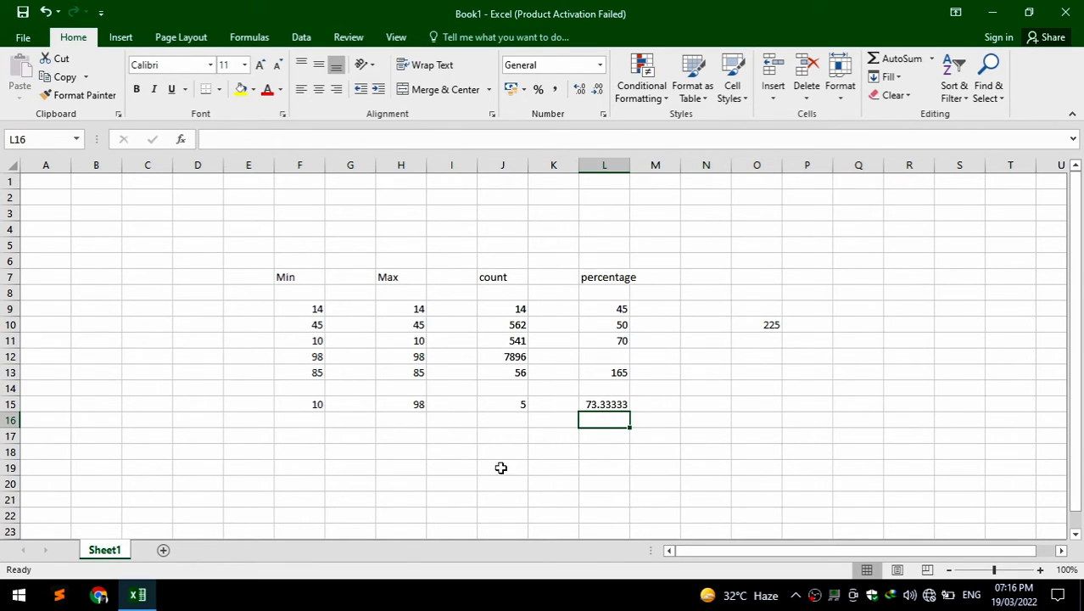
Step: Review the numbers in L9:L11 and the percentage formula in cell L15, leaving the formula as it is
{"action": "left_click_drag", "start_coordinate": [615, 307], "coordinate": [610, 338]}
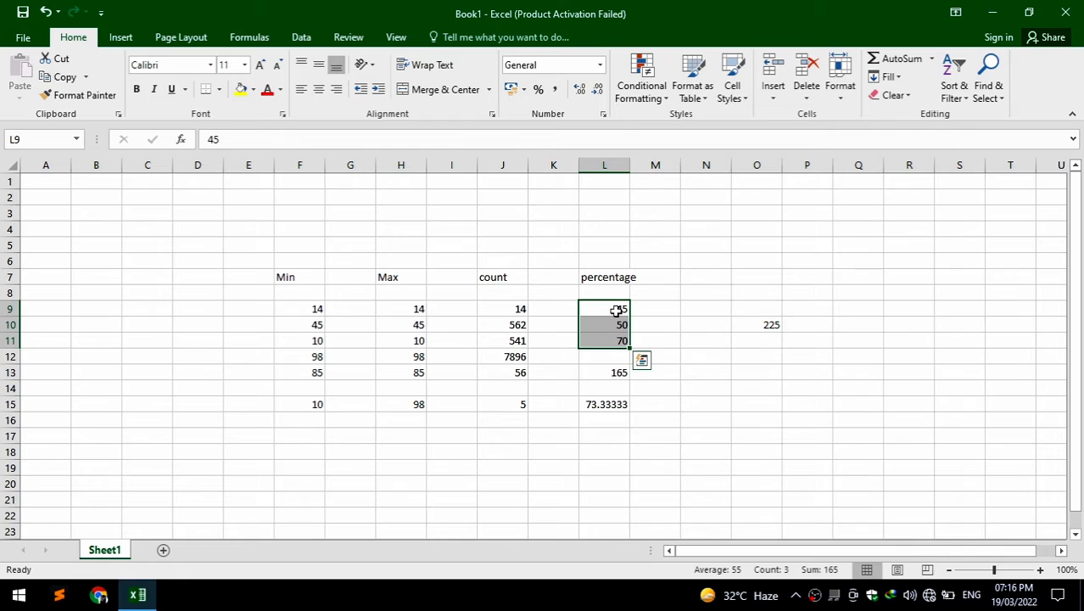
{"action": "double_click", "coordinate": [614, 403]}
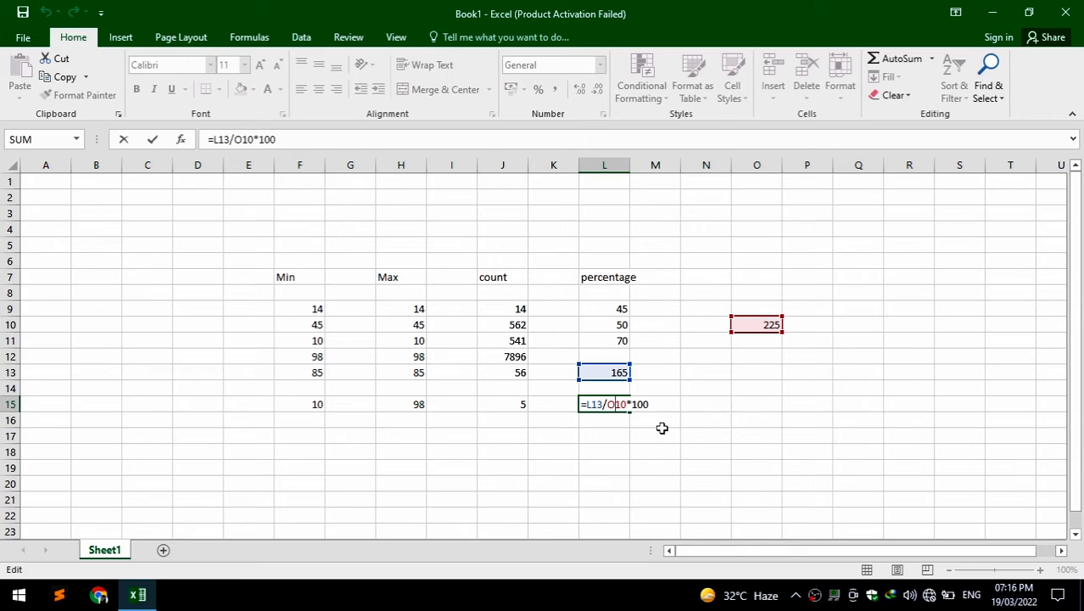
{"action": "key", "text": "Return"}
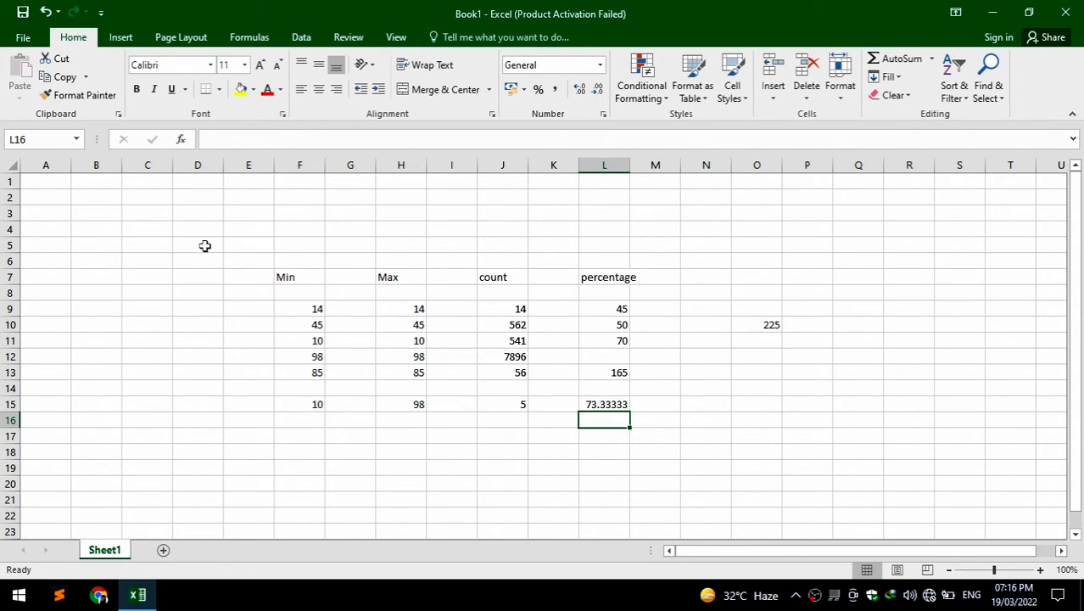
{"action": "left_click_drag", "start_coordinate": [205, 244], "coordinate": [697, 439]}
{"action": "left_click", "coordinate": [837, 386]}
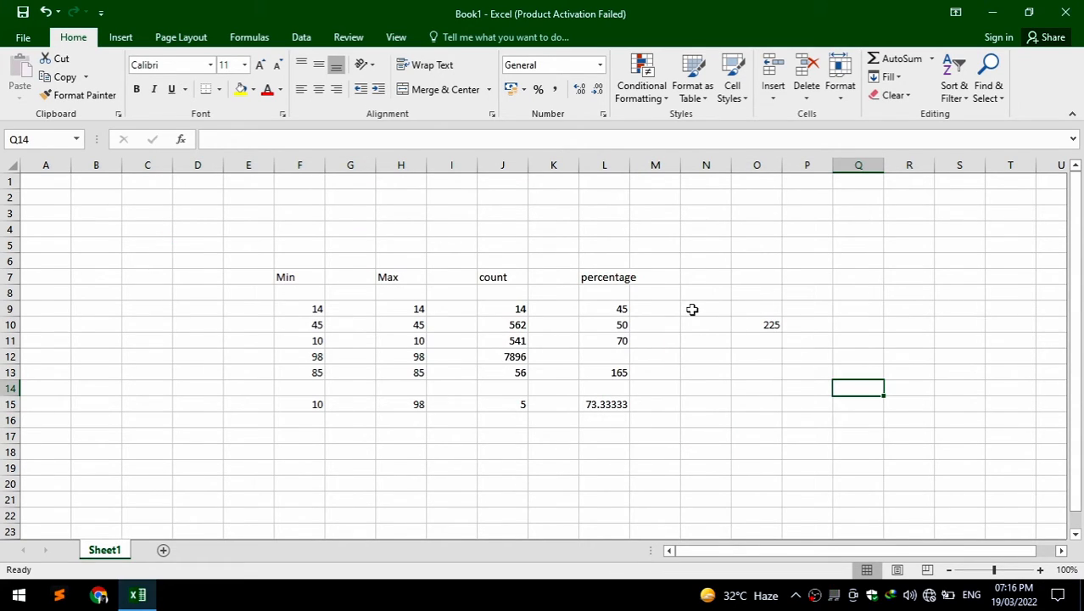
Step: Enter the heading "average" in cell N7
{"action": "left_click", "coordinate": [697, 264]}
{"action": "left_click", "coordinate": [697, 278]}
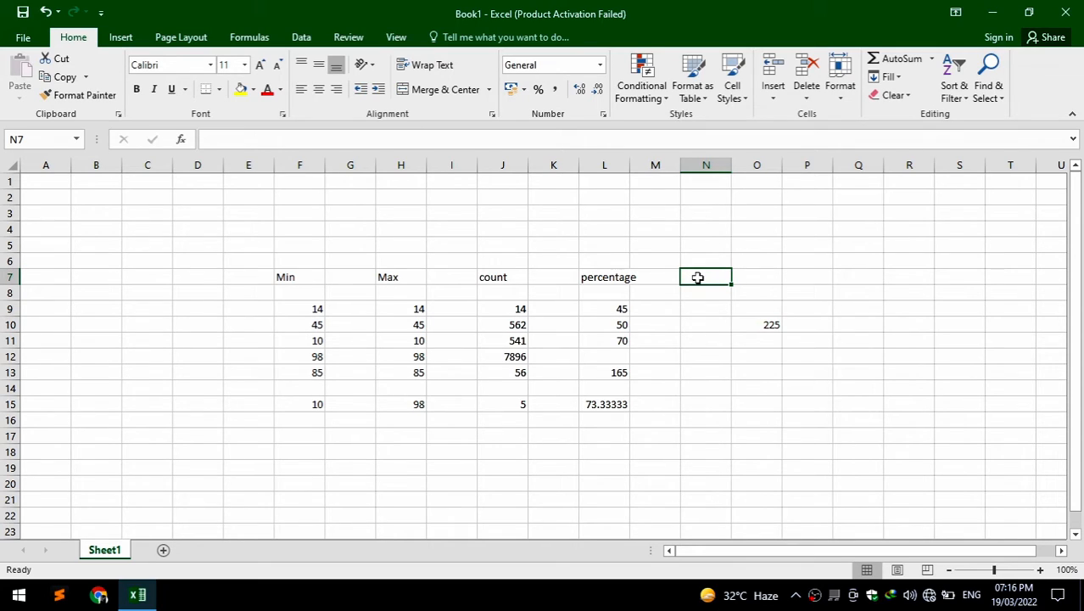
{"action": "type", "text": "average"}
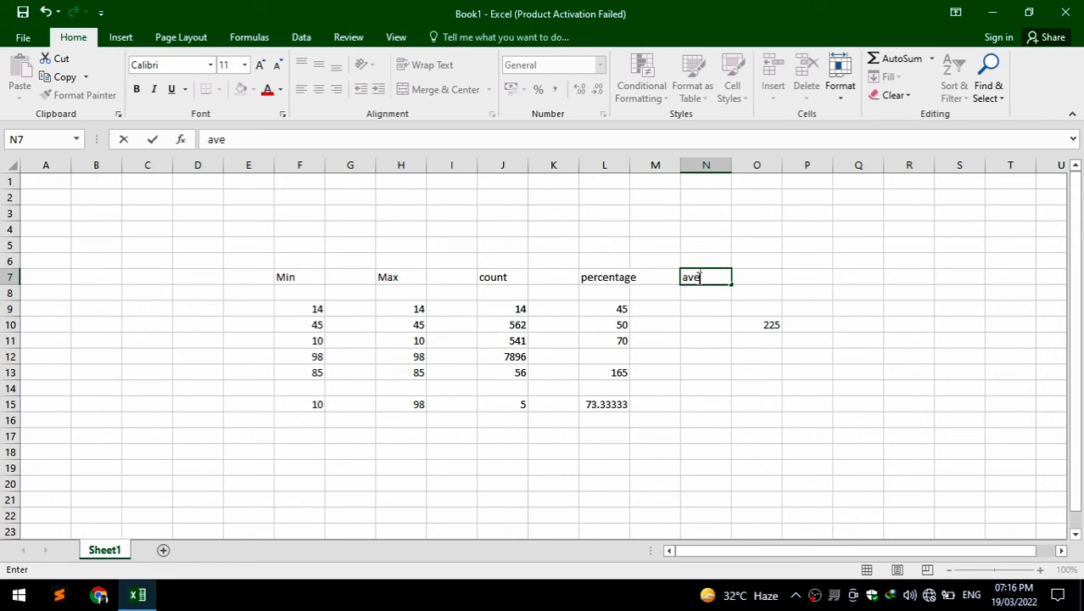
{"action": "key", "text": "Return"}
{"action": "key", "text": "Return"}
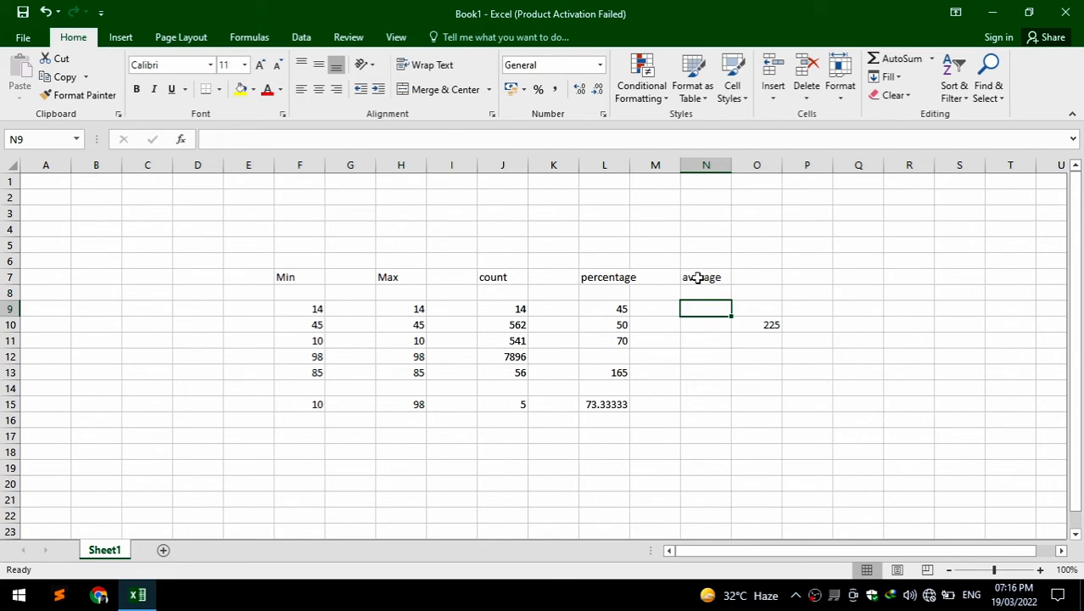
Step: Enter the numbers 45, 25 and 60 in cells N9:N11 under the average heading
{"action": "type", "text": "45"}
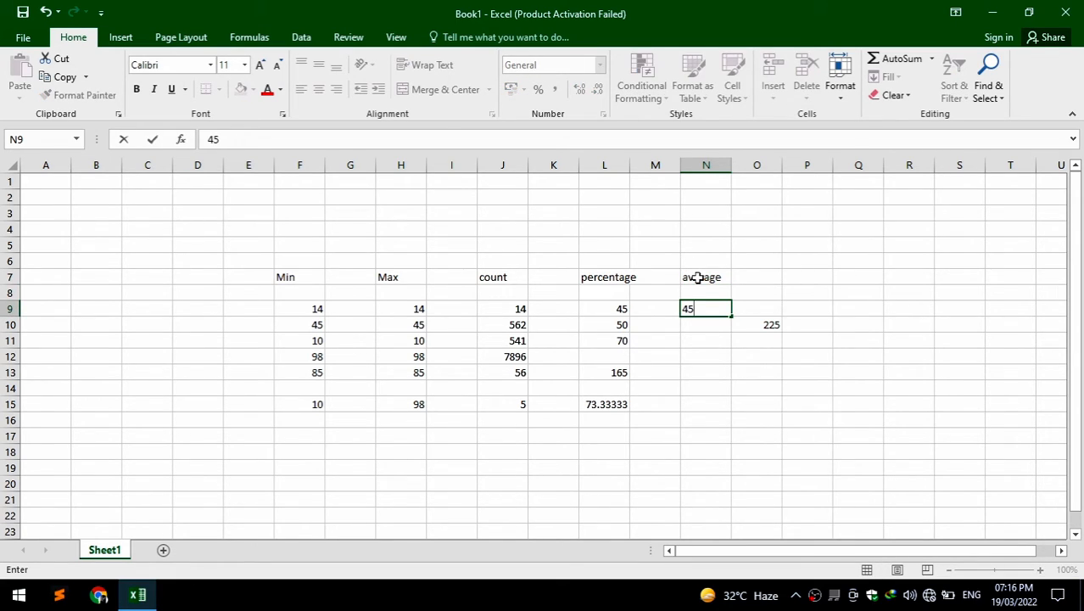
{"action": "key", "text": "Return"}
{"action": "type", "text": "25"}
{"action": "key", "text": "Return"}
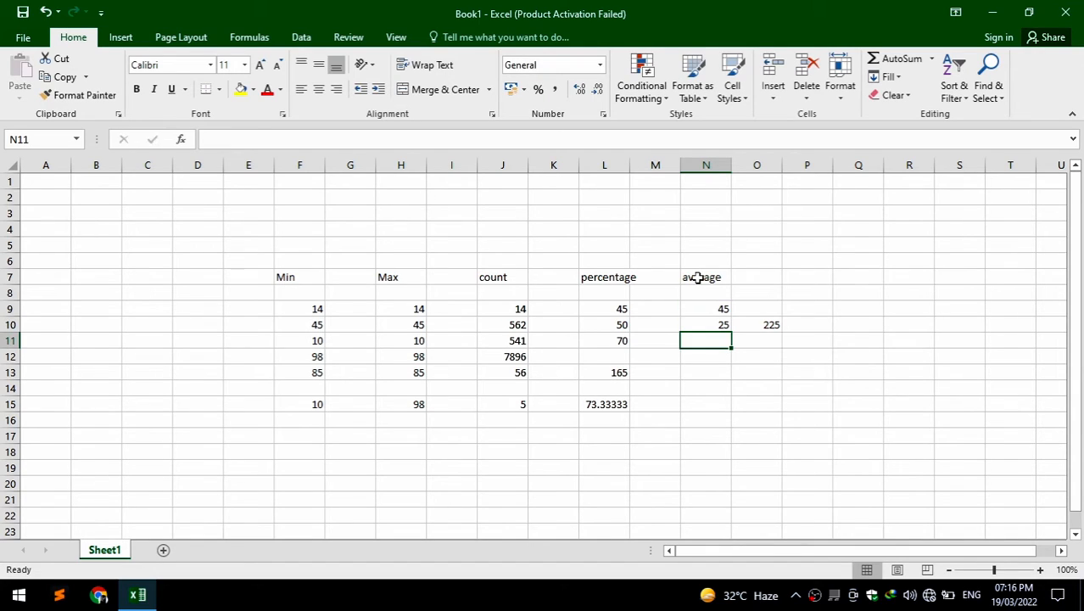
{"action": "type", "text": "60"}
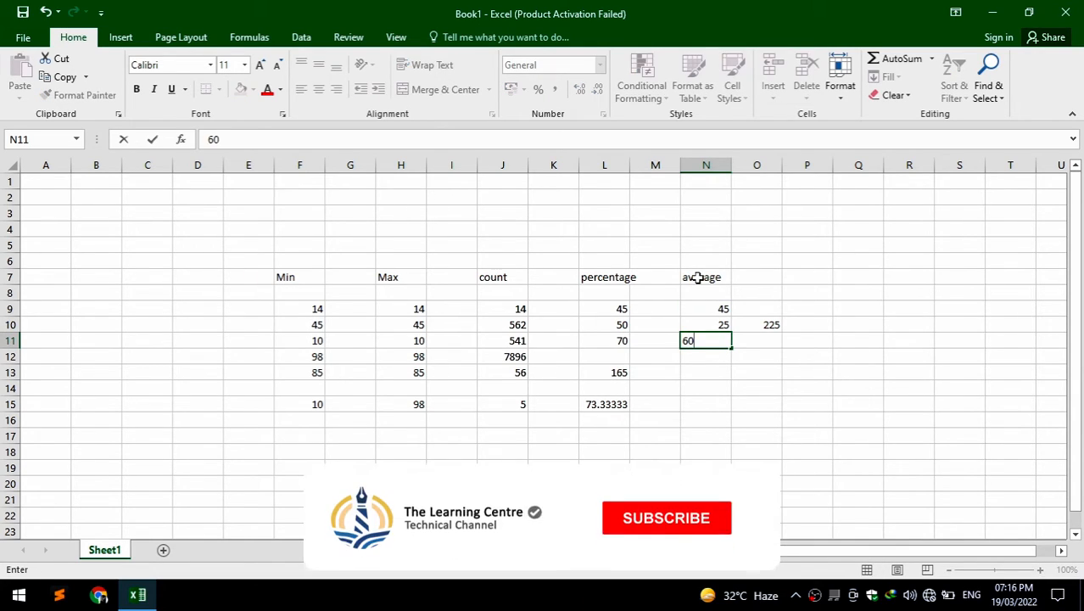
{"action": "key", "text": "Return"}
{"action": "key", "text": "Return"}
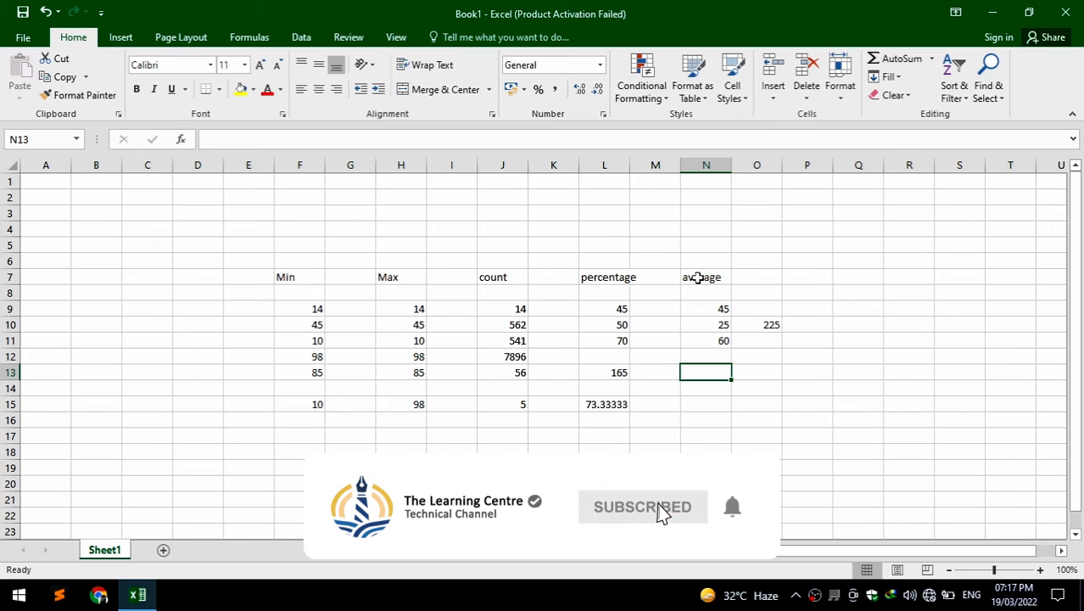
Step: Calculate the average of N9:N11 in cell N15 with the AVERAGE function
{"action": "key", "text": "Down"}
{"action": "key", "text": "Down"}
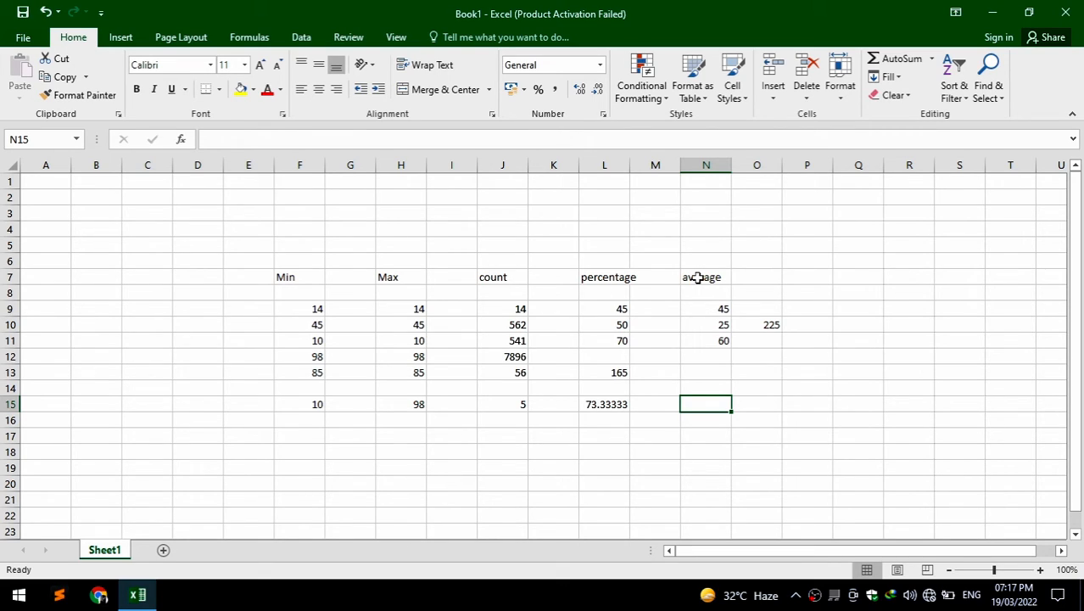
{"action": "type", "text": "=aaver"}
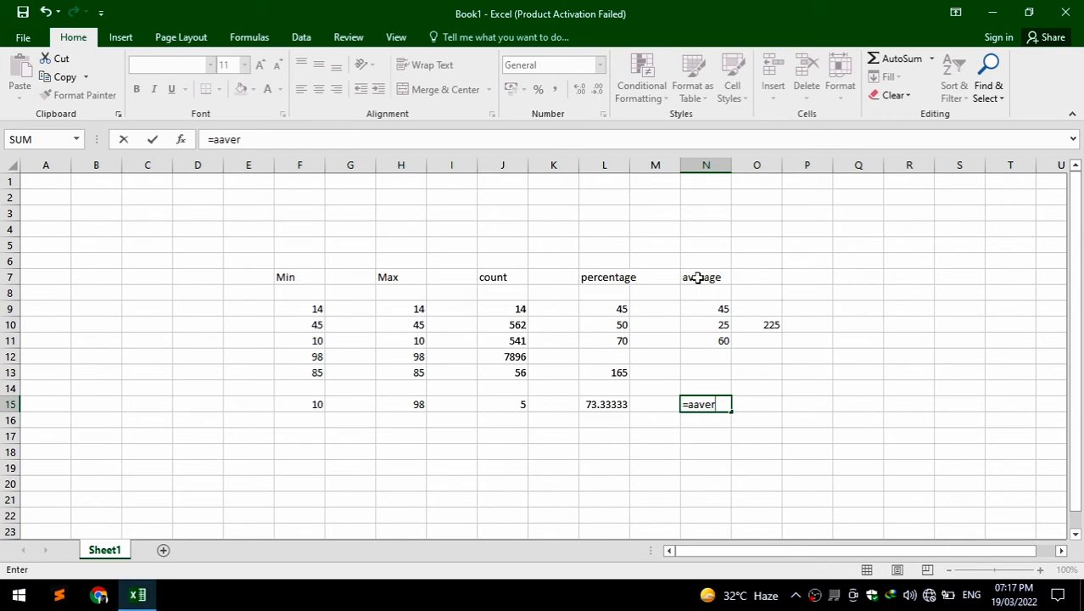
{"action": "key", "text": "BackSpace"}
{"action": "key", "text": "BackSpace"}
{"action": "key", "text": "BackSpace"}
{"action": "key", "text": "BackSpace"}
{"action": "type", "text": "vera"}
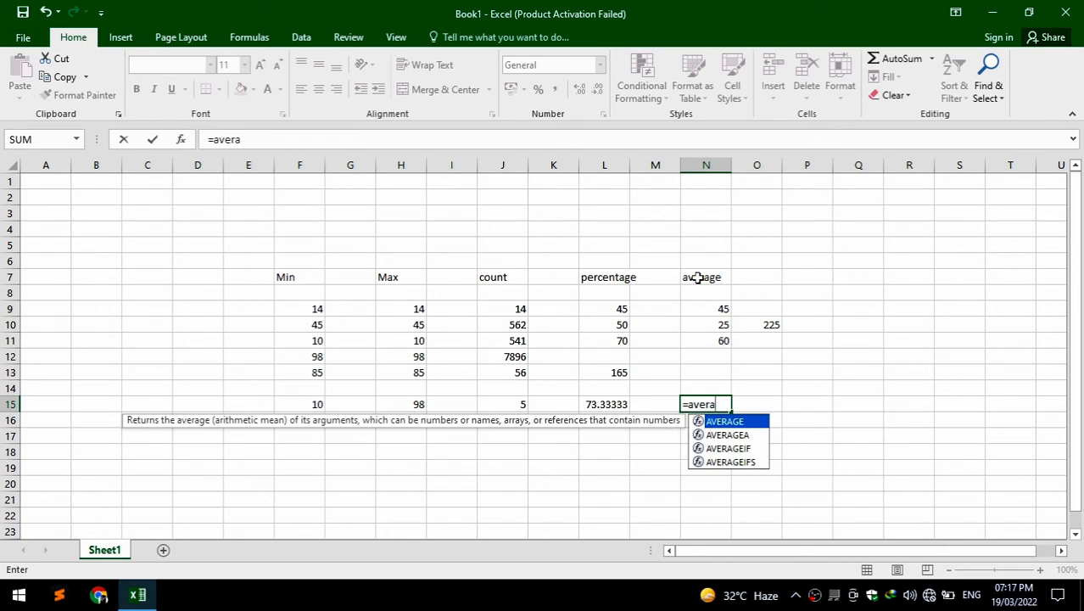
{"action": "type", "text": "ge("}
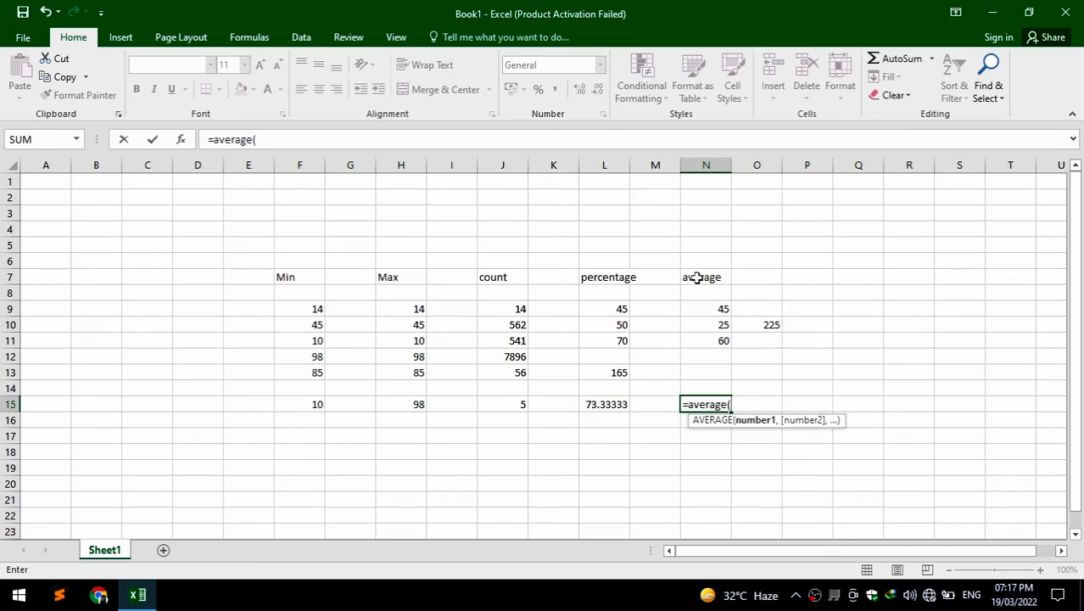
{"action": "left_click_drag", "start_coordinate": [717, 306], "coordinate": [718, 341]}
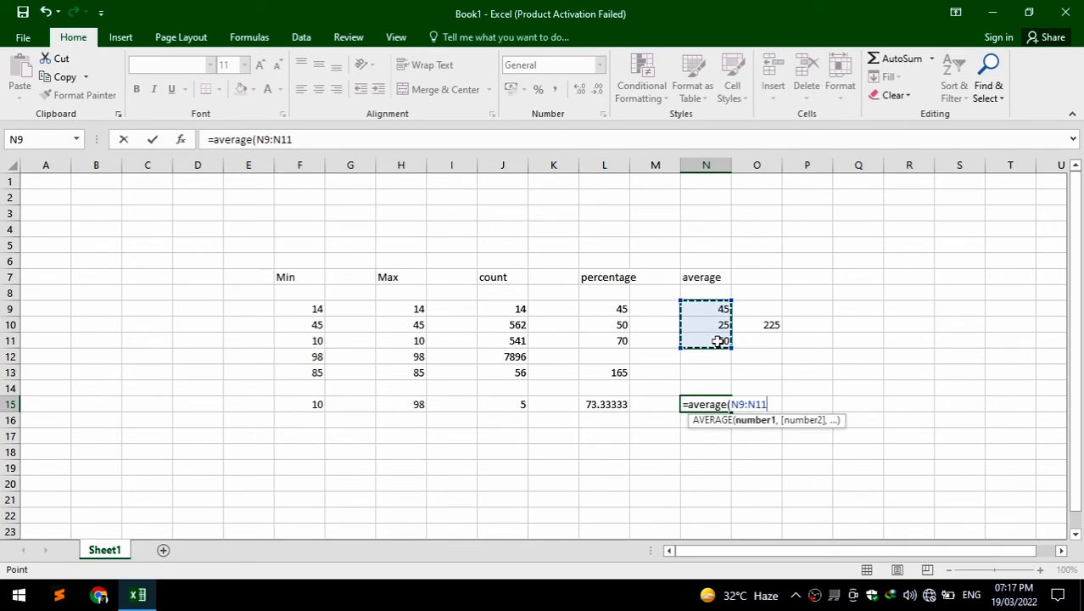
{"action": "type", "text": ")"}
{"action": "key", "text": "Return"}
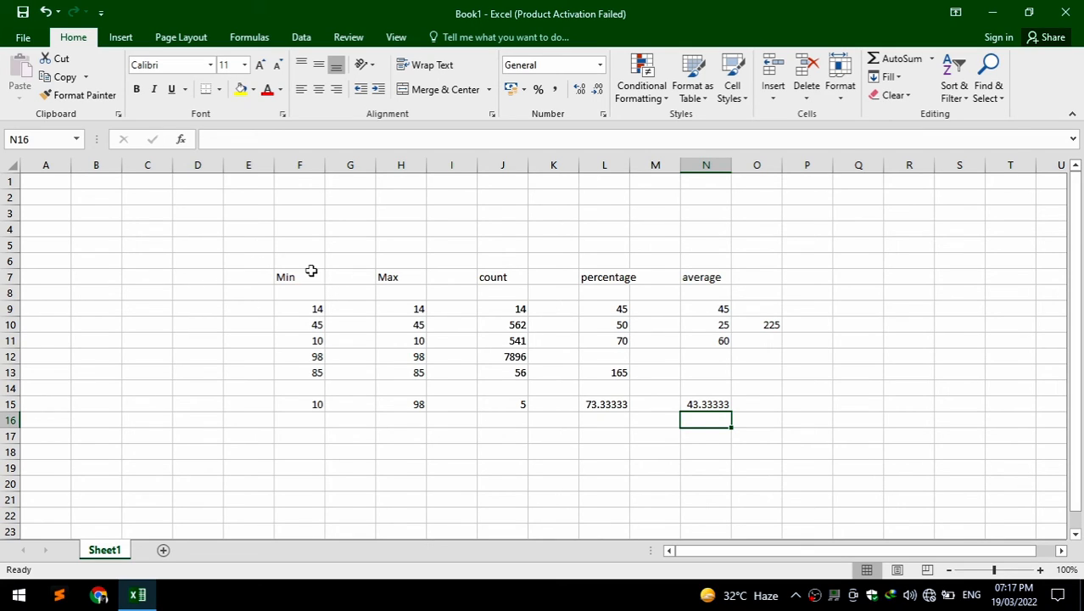
{"action": "left_click", "coordinate": [304, 271]}
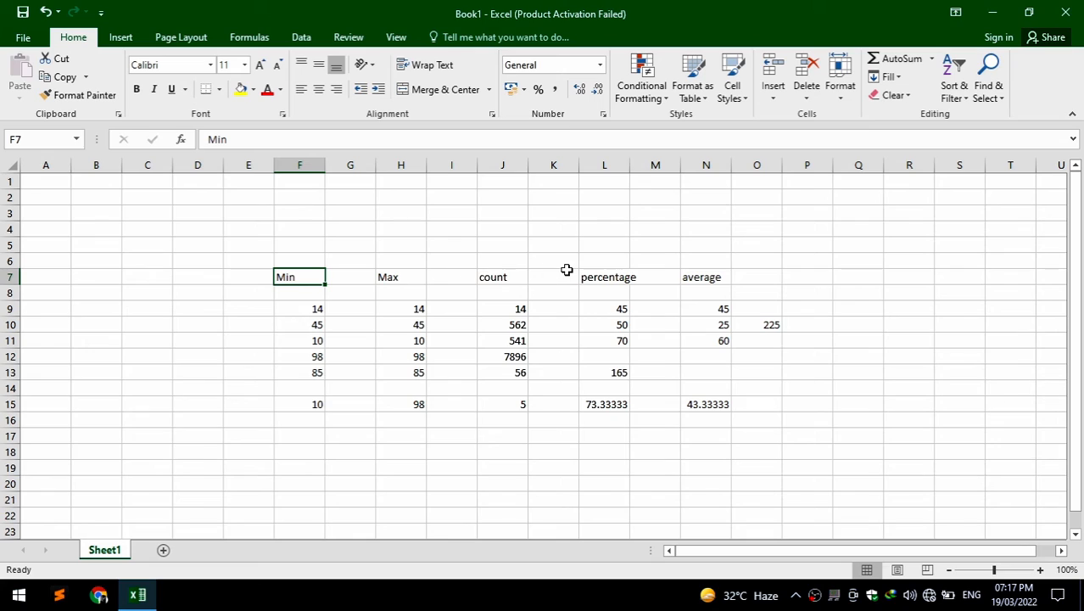